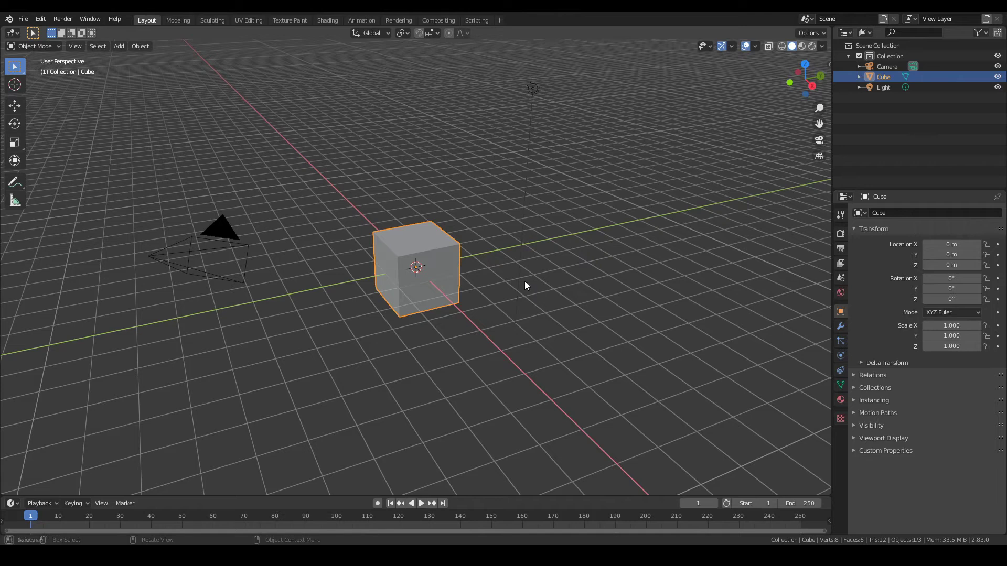
- Select the default camera, cube and light in turn to examine the objects in the starting scene
middle_click_drag(533, 217, 456, 230)
left_click(670, 109)
left_click(734, 111)
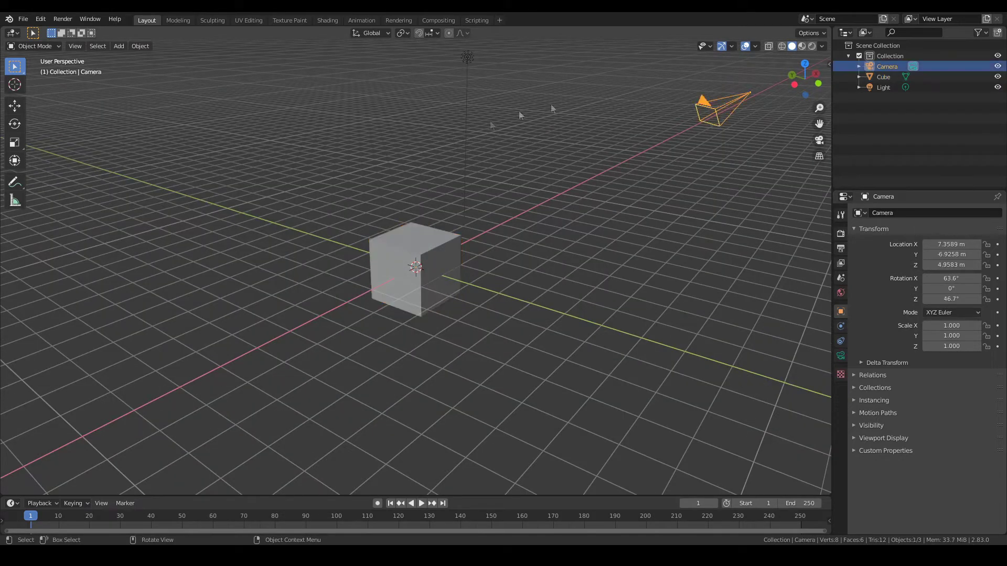
left_click(429, 275)
left_click(467, 57)
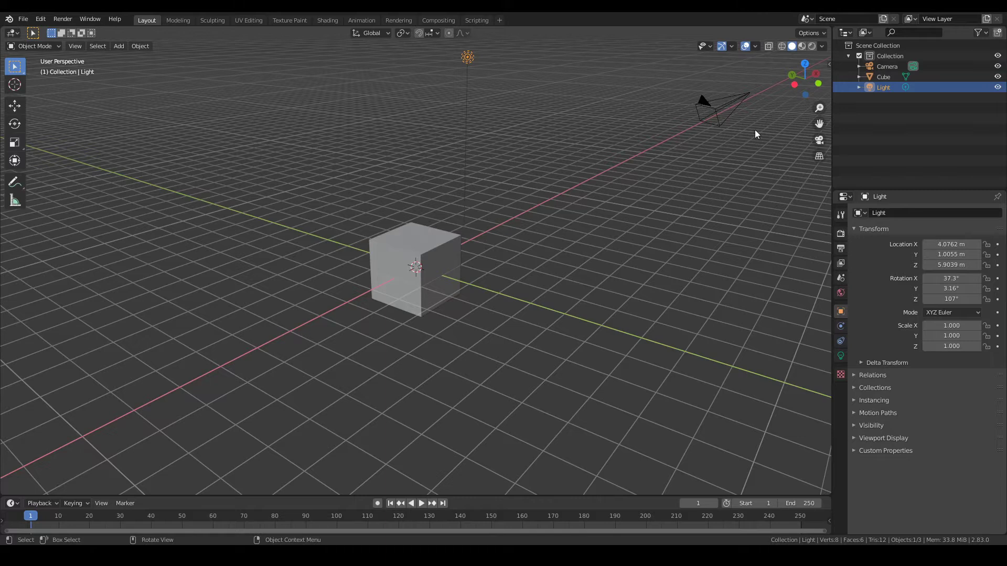
left_click(723, 107)
left_click(443, 231)
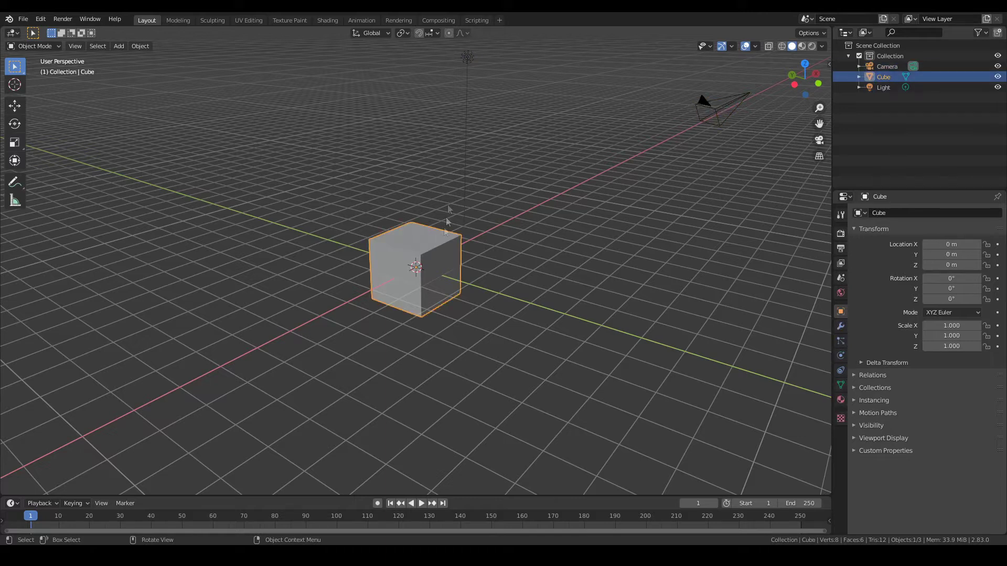
left_click(468, 59)
left_click(731, 106)
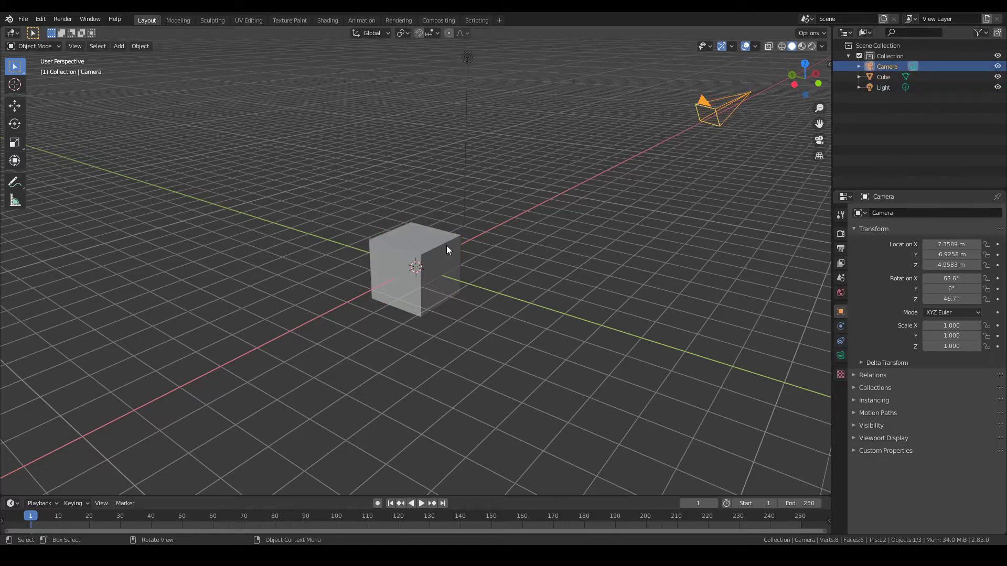
left_click(42, 20)
left_click(51, 22)
left_click(471, 59)
left_click(402, 261)
mouse_move(398, 262)
middle_mouse_down()
mouse_move(438, 256)
mouse_move(418, 267)
middle_mouse_up()
left_click(444, 56)
left_click(684, 92)
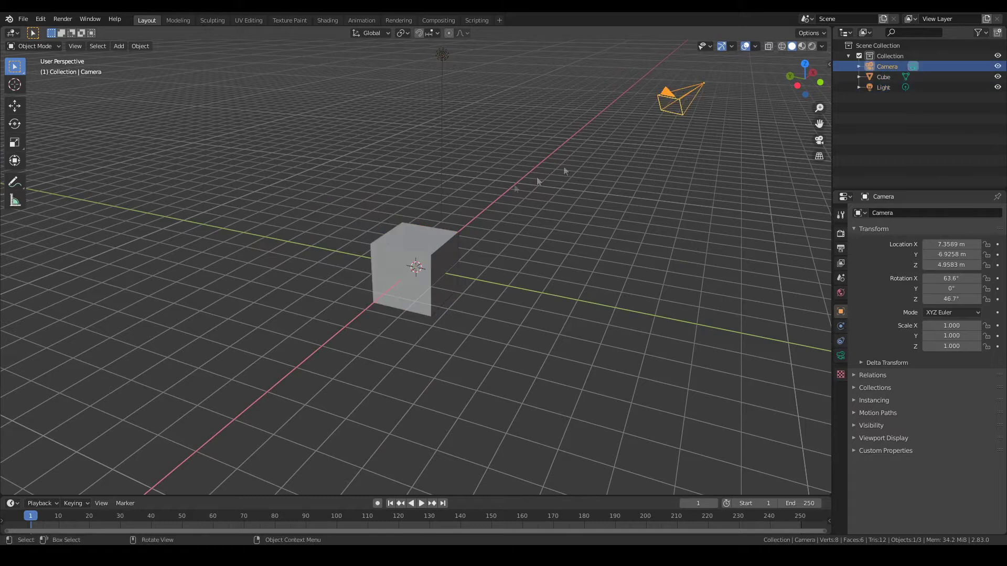
- Delete the default camera, cube and light from the scene and switch to the top orthographic view
middle_click_drag(462, 209, 489, 209)
key("a")
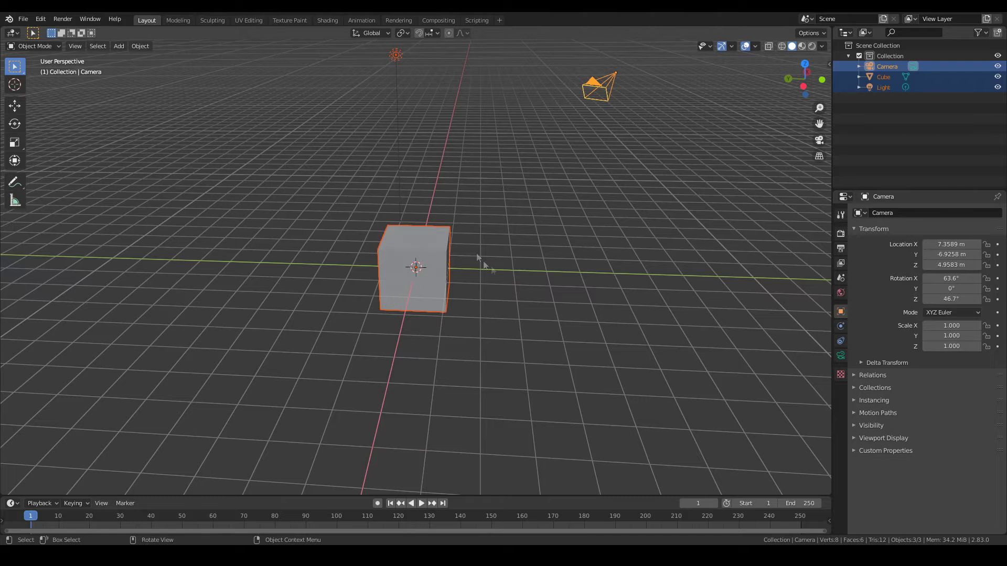
key("x")
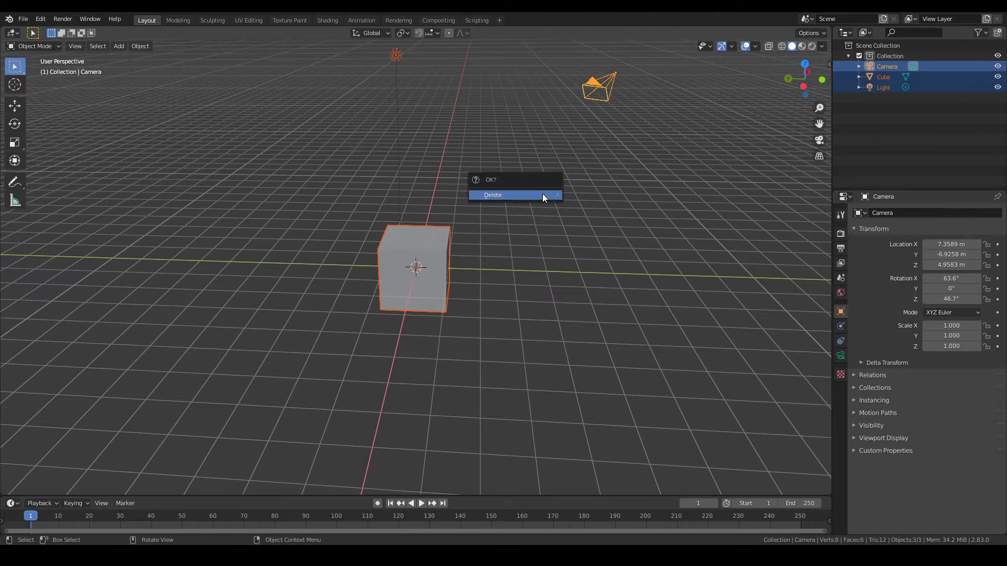
left_click(540, 197)
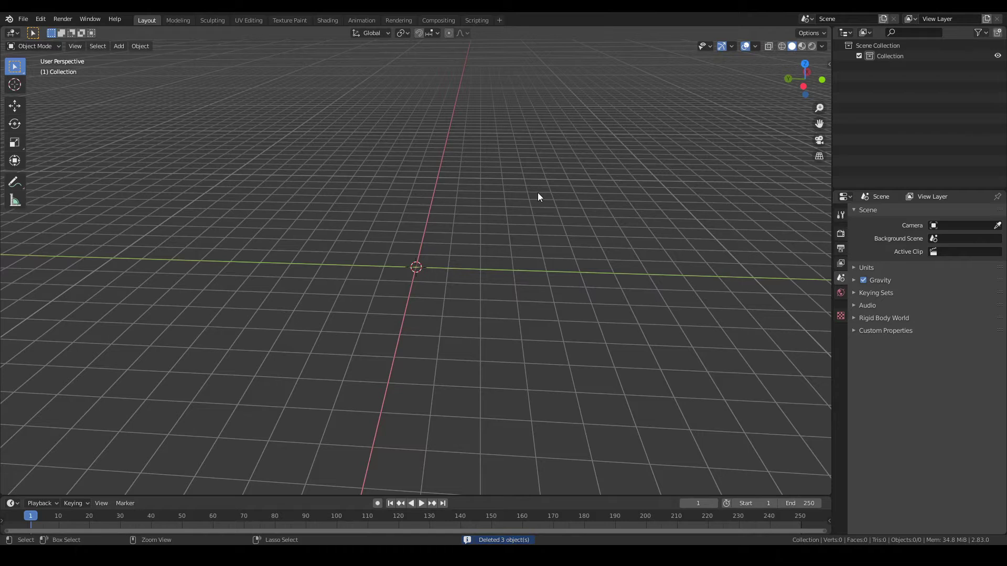
key("ctrl+z")
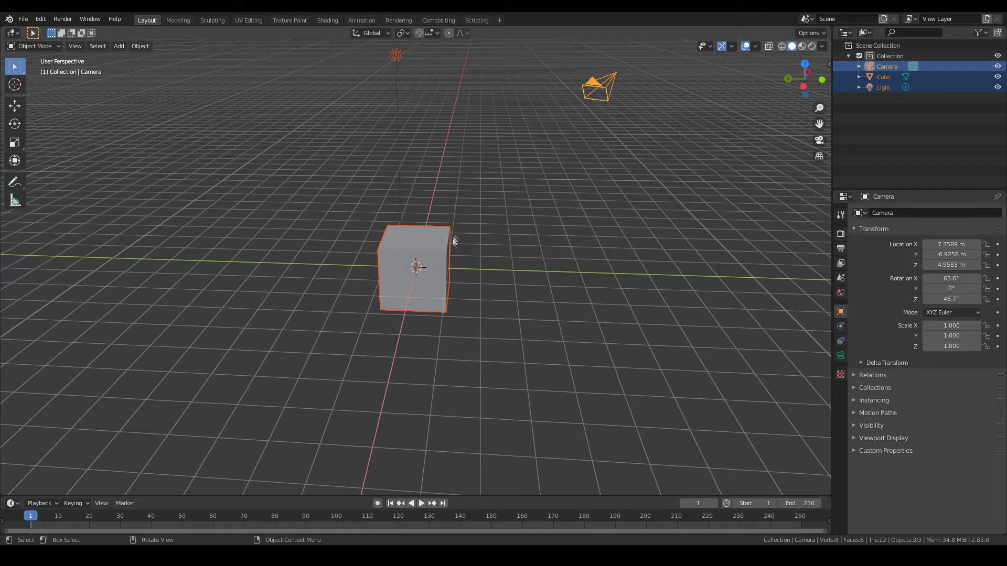
key("x")
left_click(468, 218)
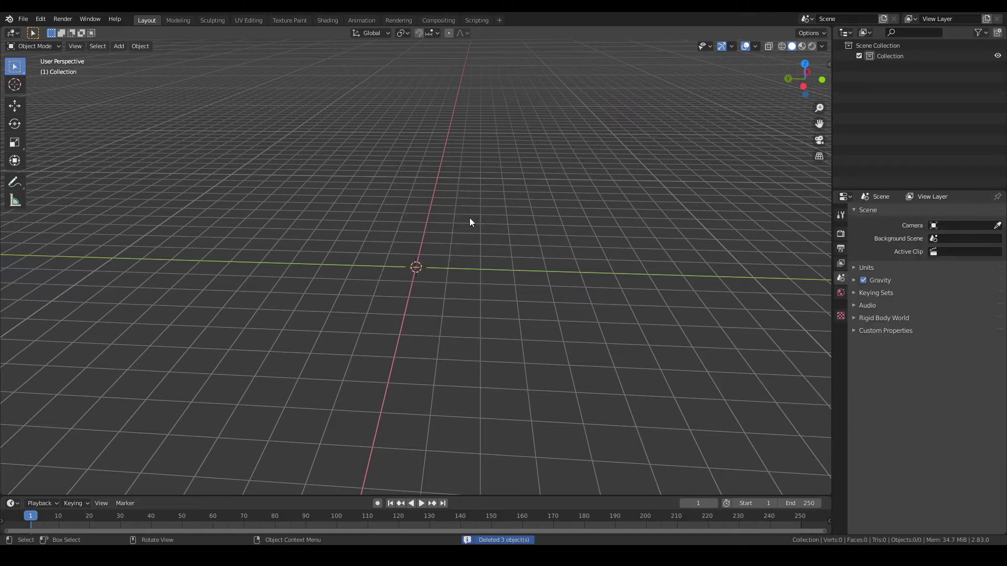
key("KP_7")
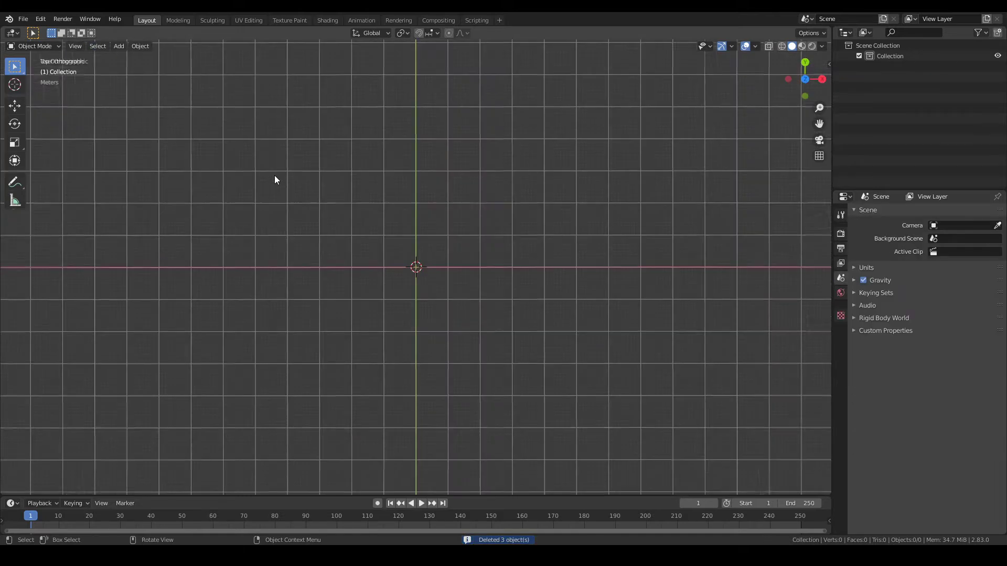
- Try adding a mesh plane at the world origin, and undo the addition
key("shift+a")
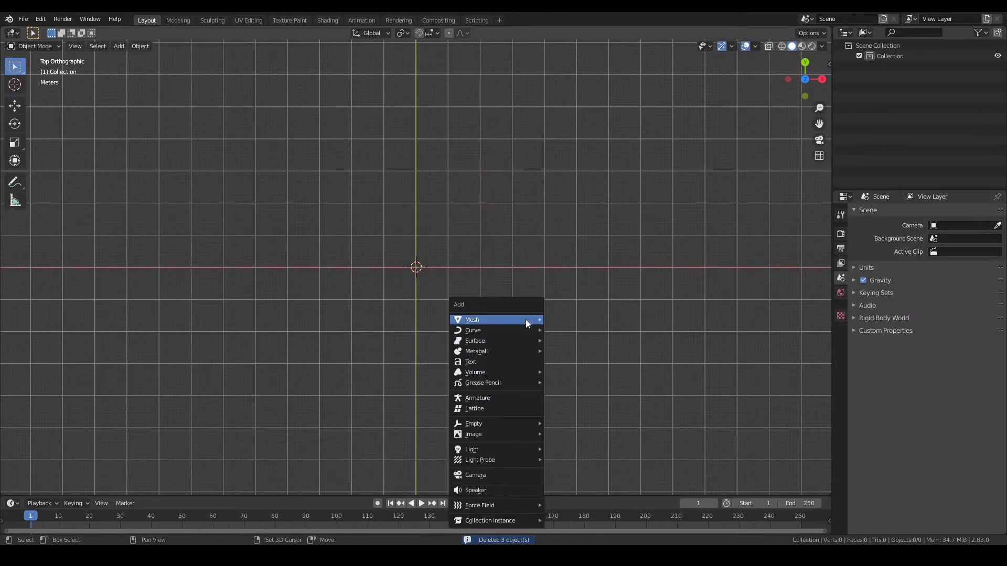
mouse_move(526, 320)
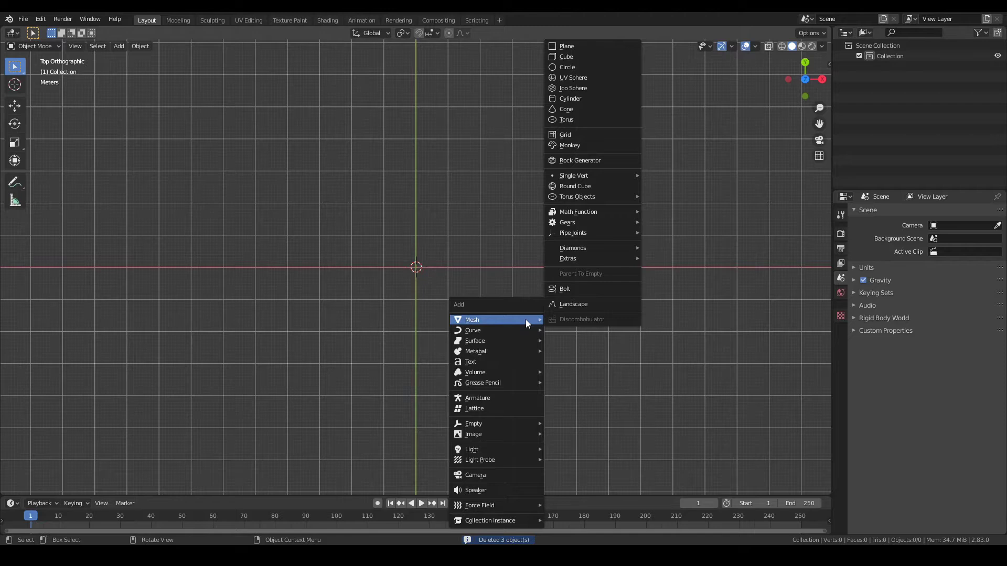
left_click(576, 47)
scroll(407, 294, "up", 3)
scroll(415, 333, "up", 1)
scroll(414, 333, "down", 2)
key("shift+a")
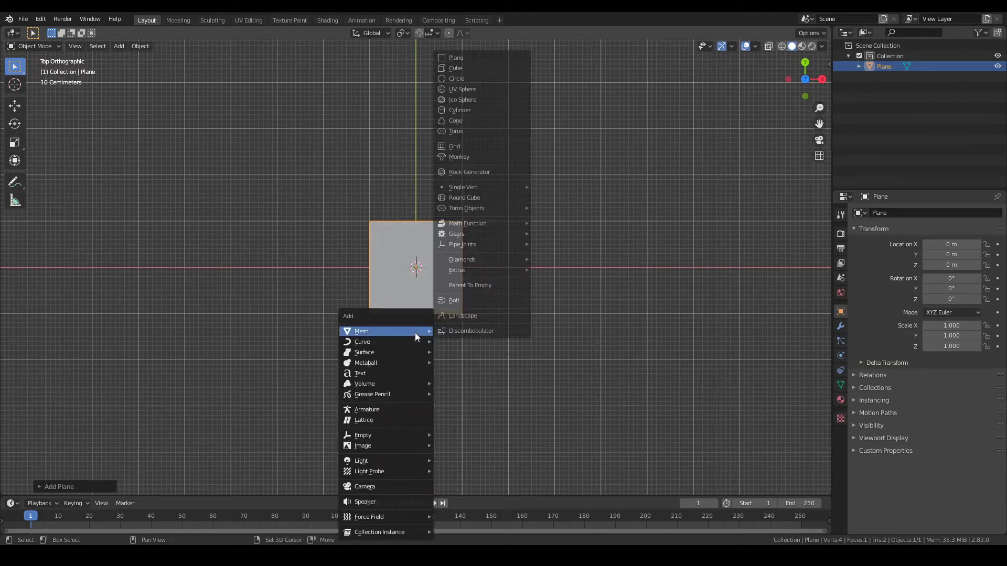
key("ctrl+z")
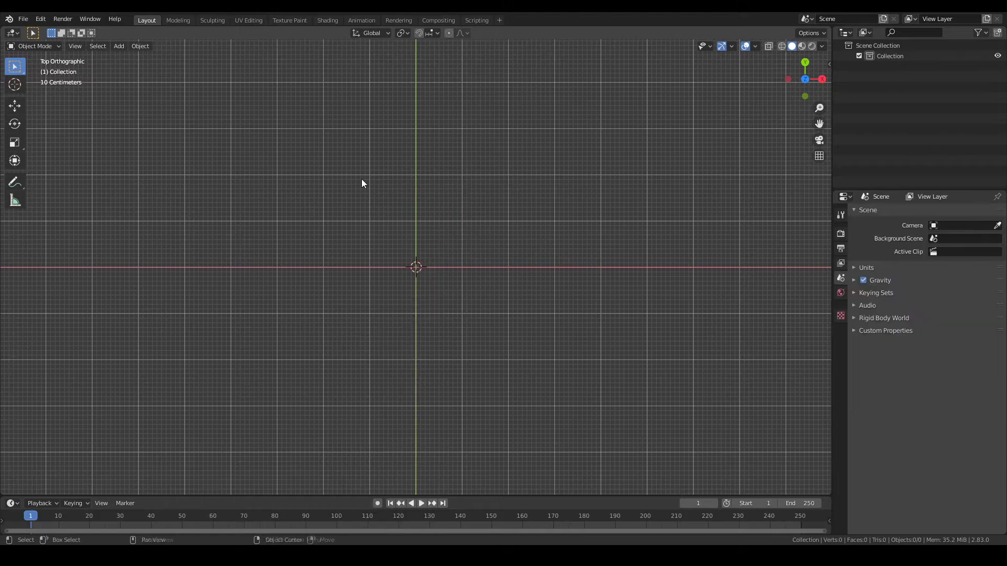
- Add a mesh plane at the world origin
key("shift+a")
mouse_move(362, 183)
key("shift+a")
mouse_move(391, 231)
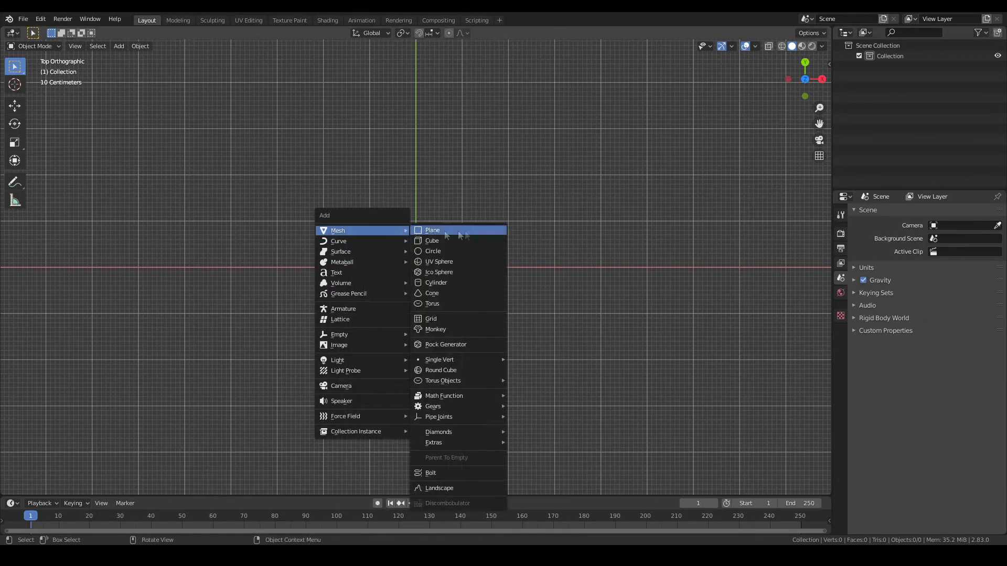
left_click(467, 231)
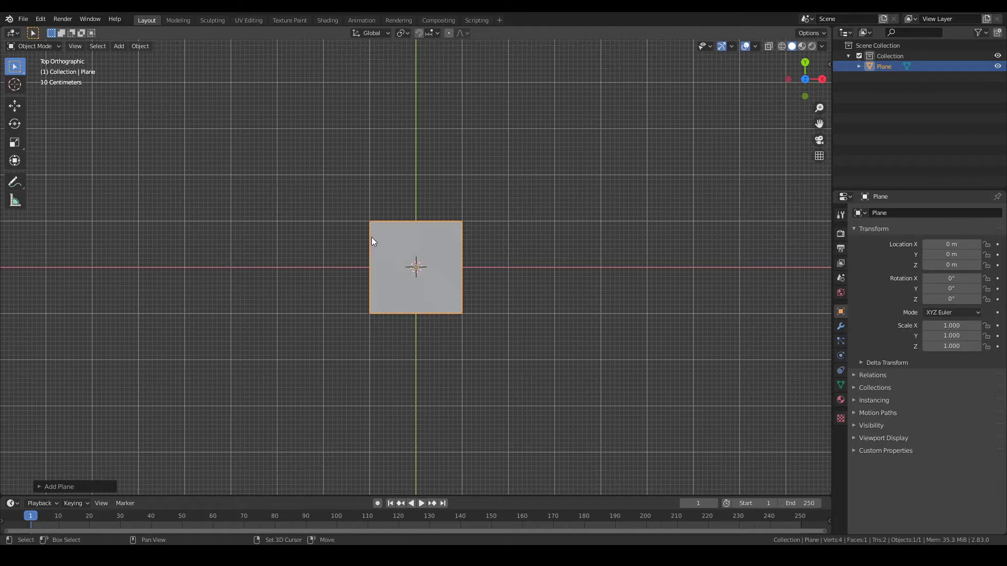
key("shift+a")
mouse_move(371, 237)
key("shift+a")
- Try out the rotate, scale and move transforms on the plane, cancelling each one
key("r")
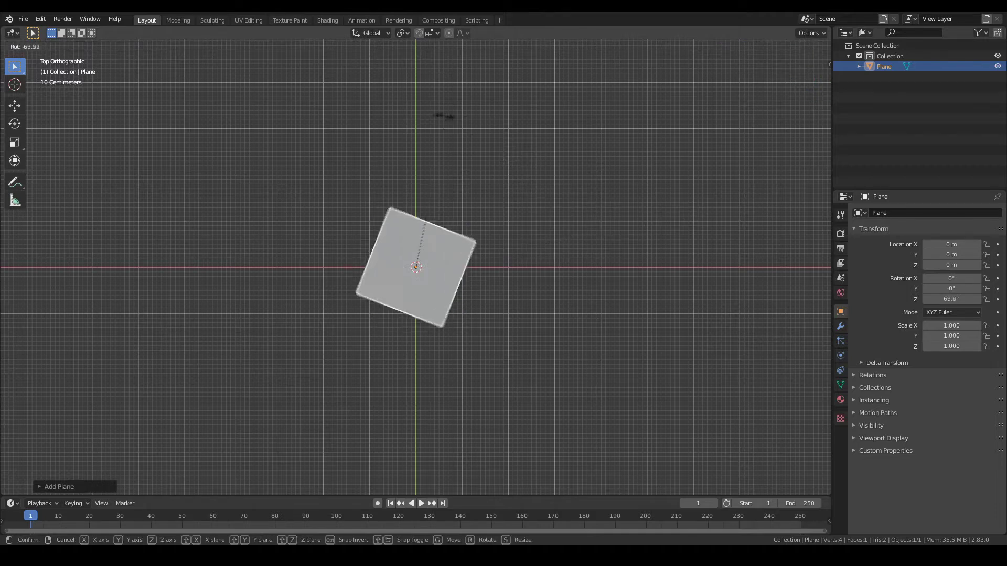
right_click(603, 273)
key("s")
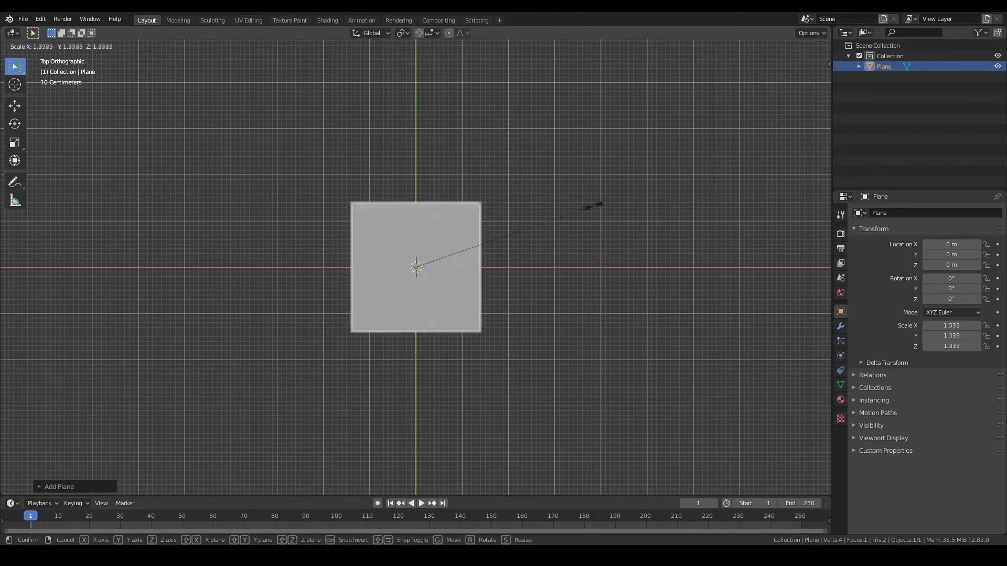
right_click(559, 203)
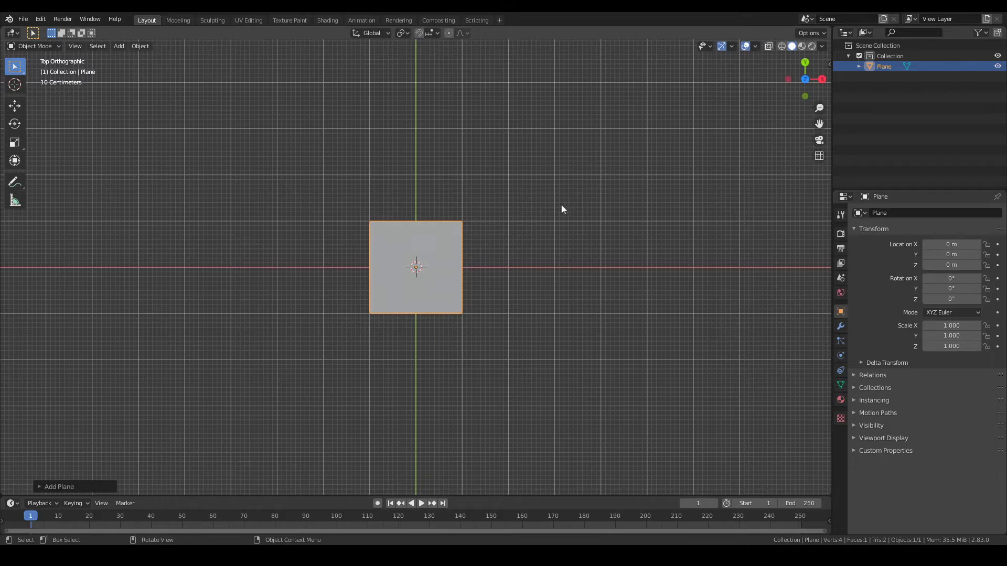
key("g")
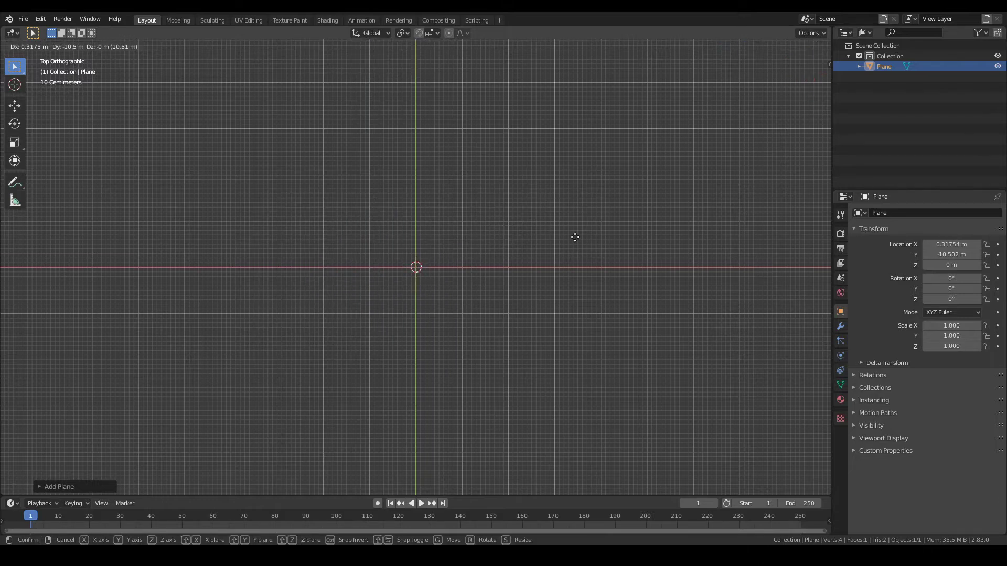
right_click(437, 136)
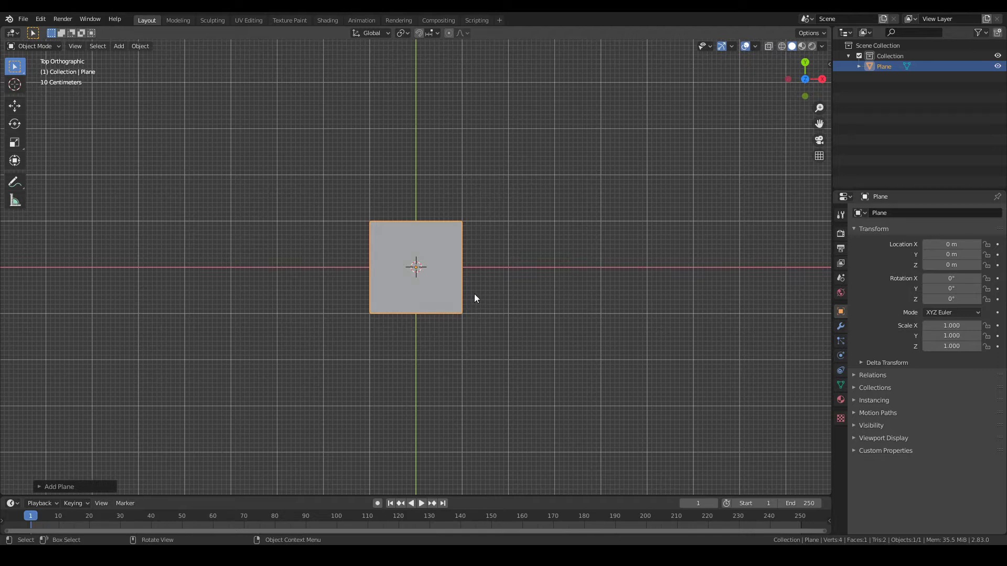
key("r")
right_click(536, 209)
key("s")
right_click(673, 188)
key("g")
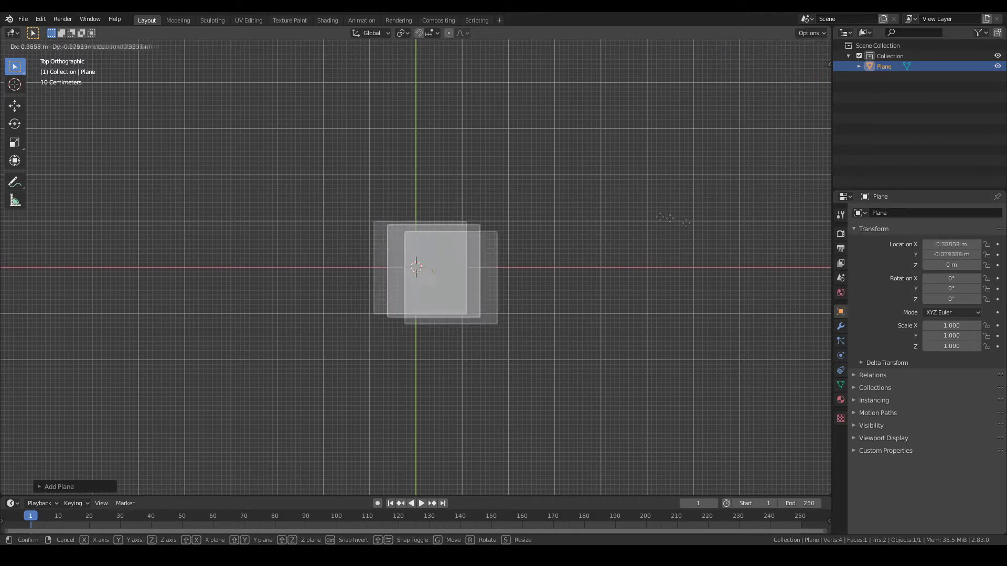
right_click(645, 207)
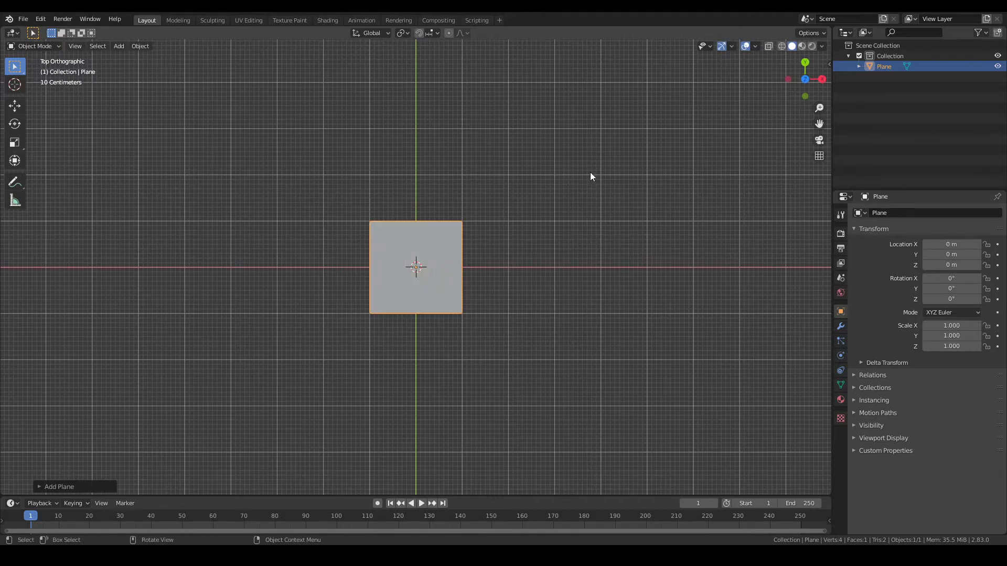
- Try moving the plane freehand to different spots around the grid, and undo the last move
key("g")
right_click(651, 176)
key("g")
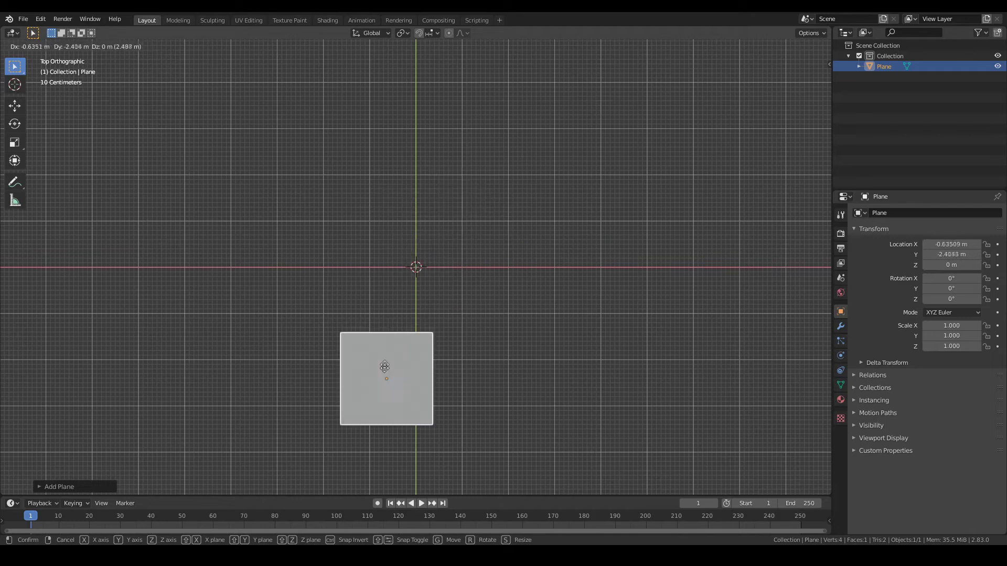
right_click(400, 279)
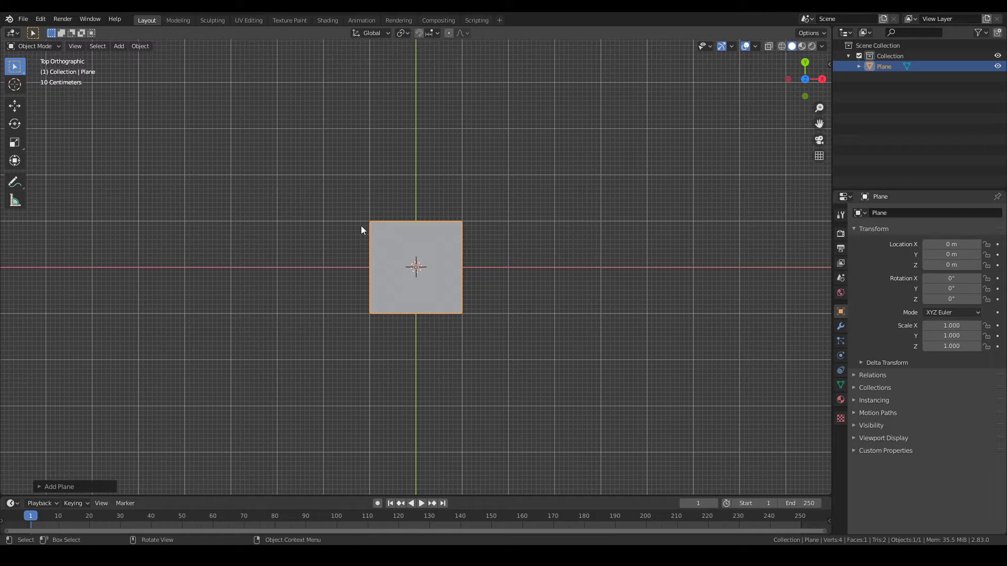
key("g")
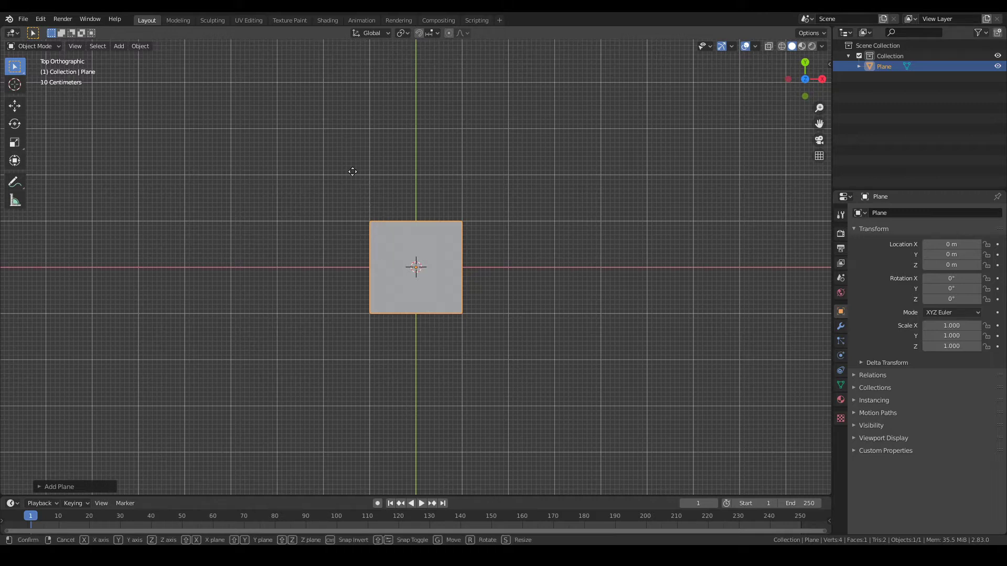
right_click(216, 140)
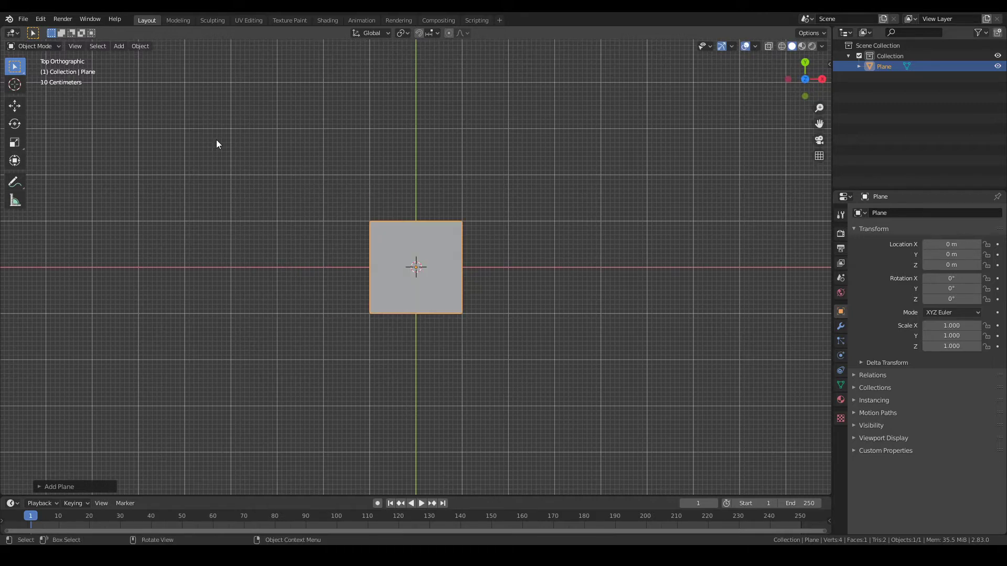
key("g")
right_click(763, 138)
key("g")
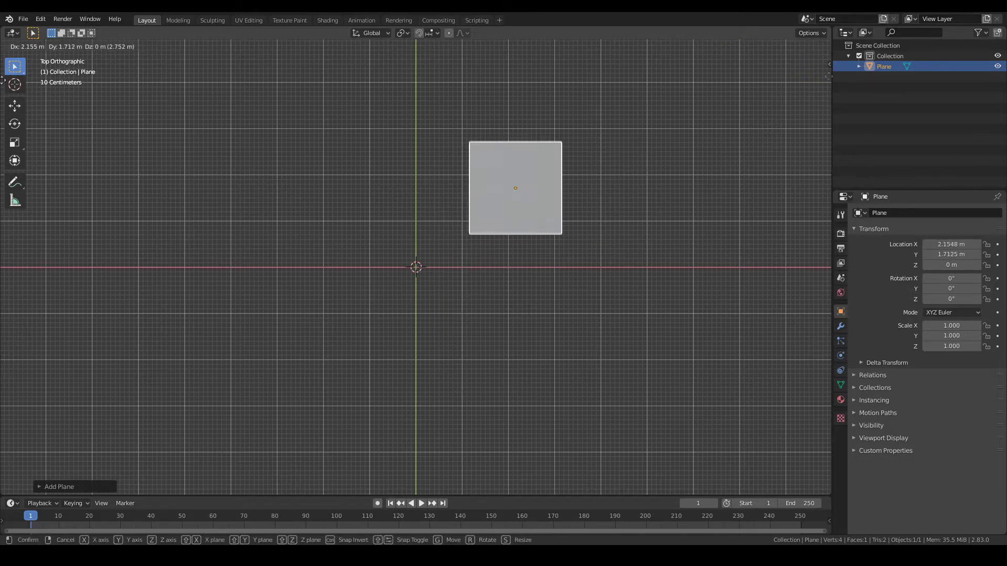
left_click(649, 84)
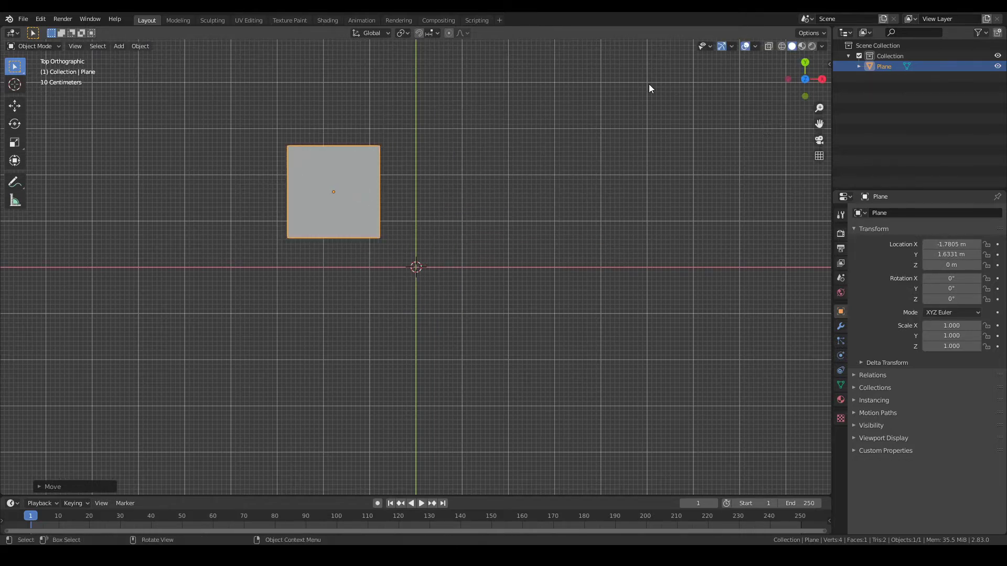
key("ctrl+z")
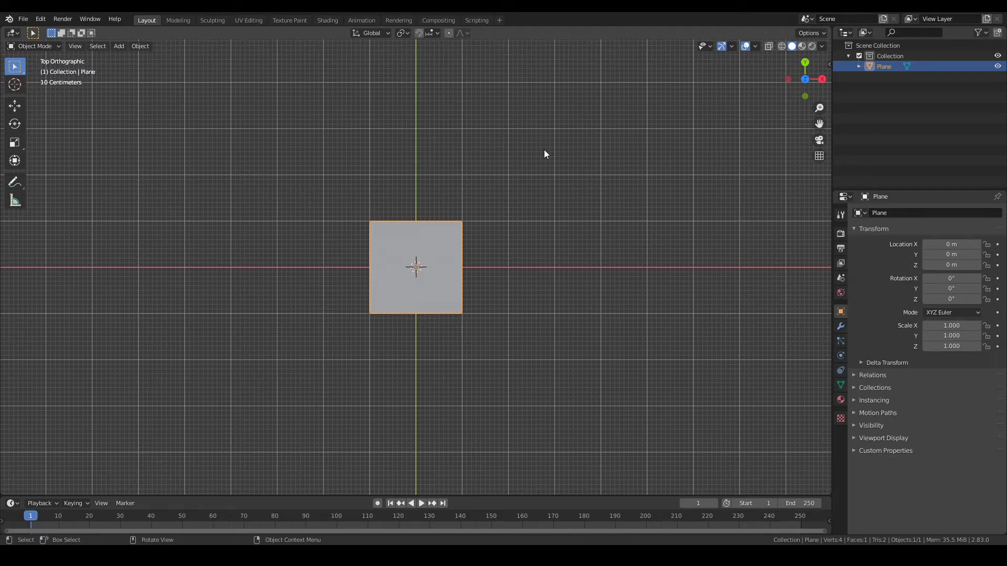
- Enter Edit Mode on the plane and box-select its upper-right vertex, followed by its two left vertices
left_click(432, 34)
key("Tab")
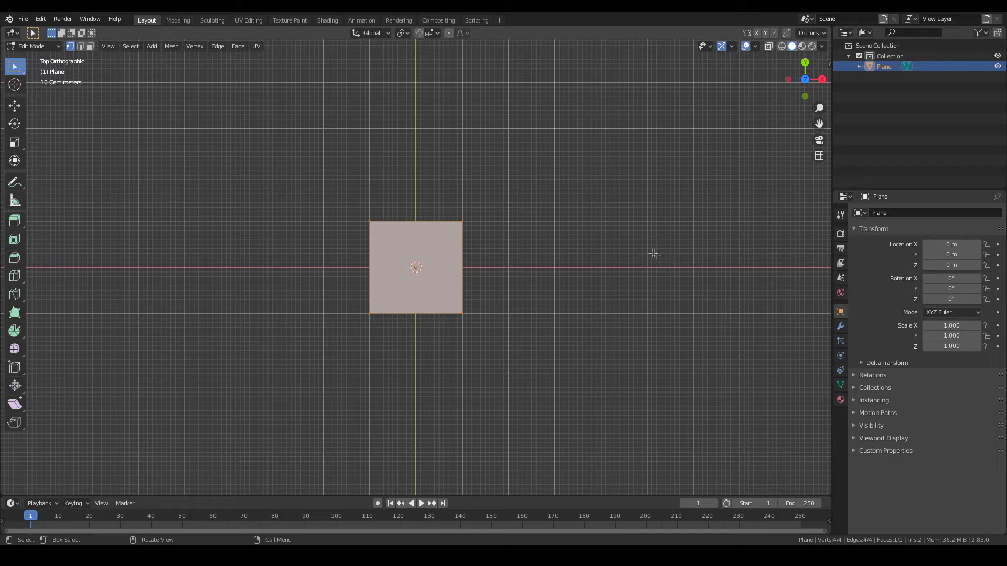
left_click(382, 237)
left_click_drag(422, 198, 498, 281)
left_click_drag(334, 157, 388, 363)
- Select the plane's left edge in edge select mode, and its whole face in face select mode
left_click(81, 46)
scroll(423, 253, "up", 4)
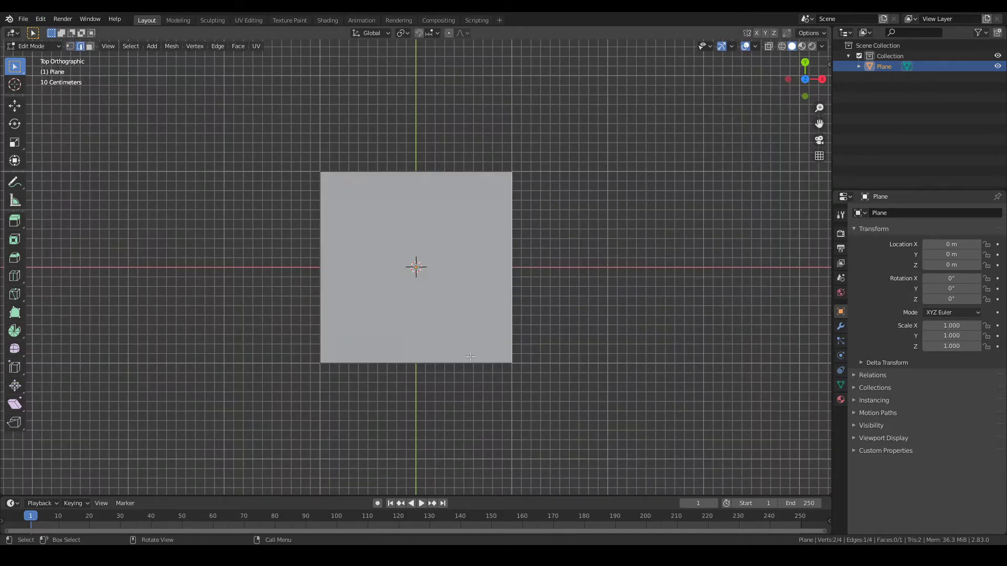
left_click(334, 263)
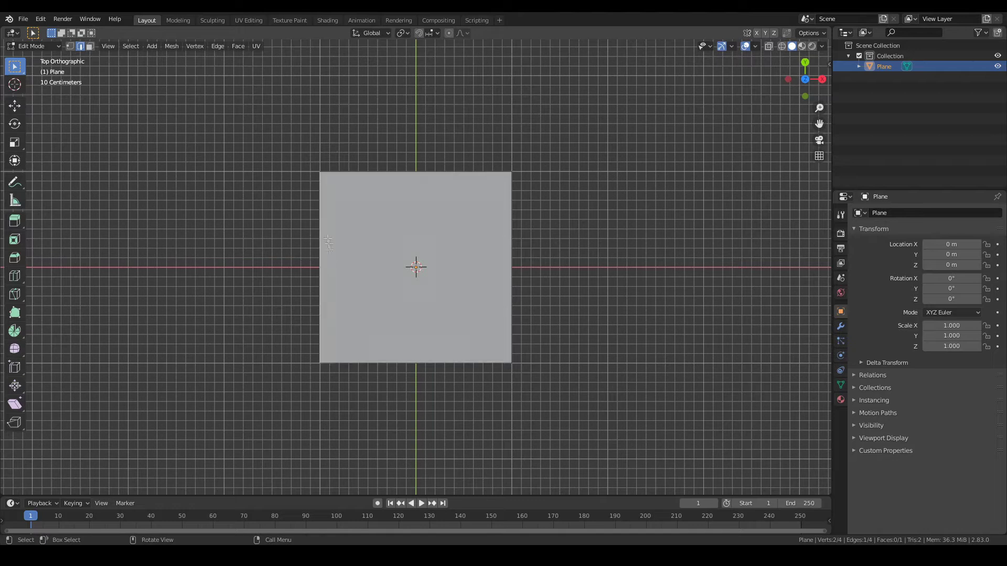
left_click(90, 46)
left_click(448, 263)
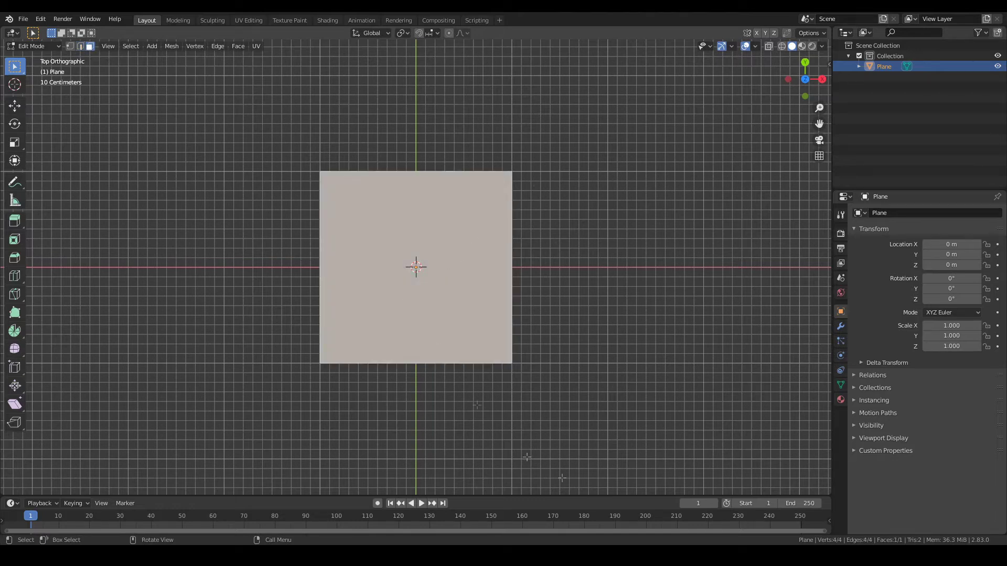
- Switch to vertex select mode and try scaling up the whole plane, cancelling the scale
left_click(70, 46)
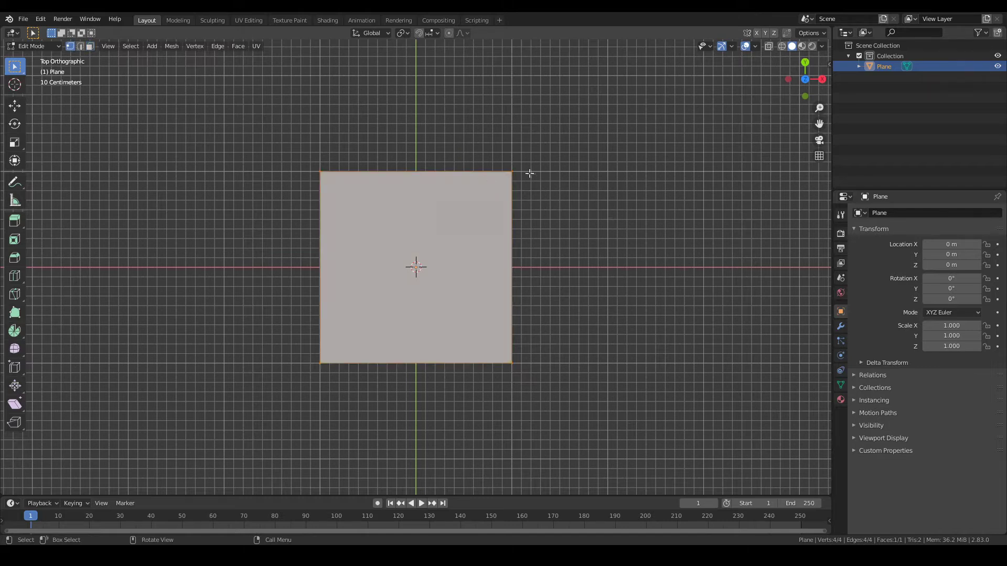
scroll(546, 210, "down", 2)
scroll(570, 237, "down", 2)
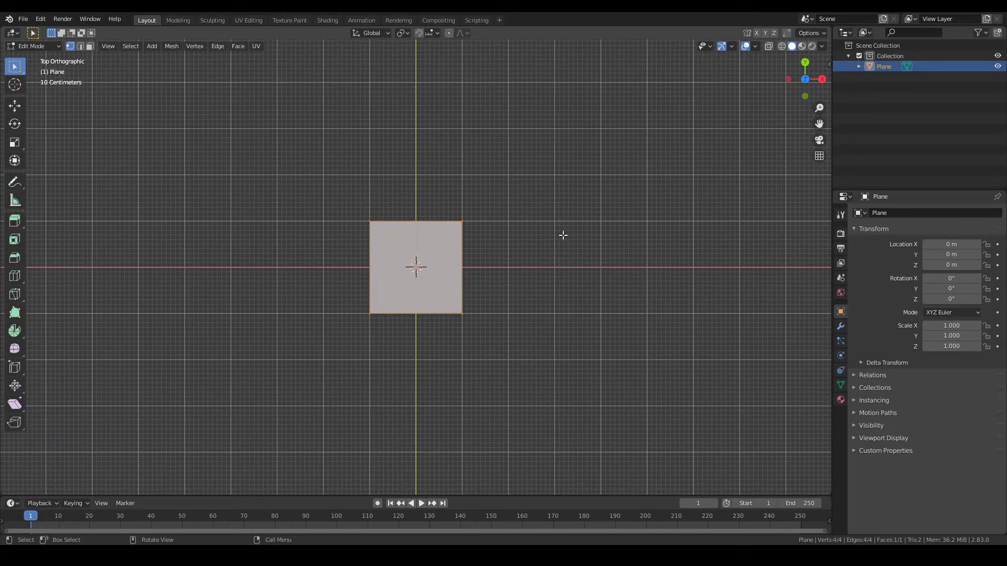
scroll(560, 236, "down", 1)
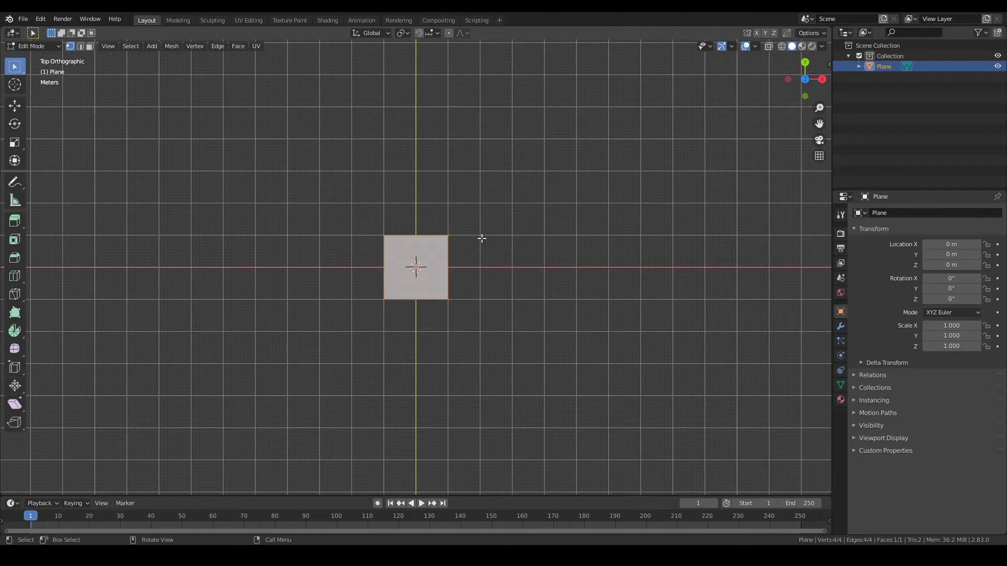
key("s")
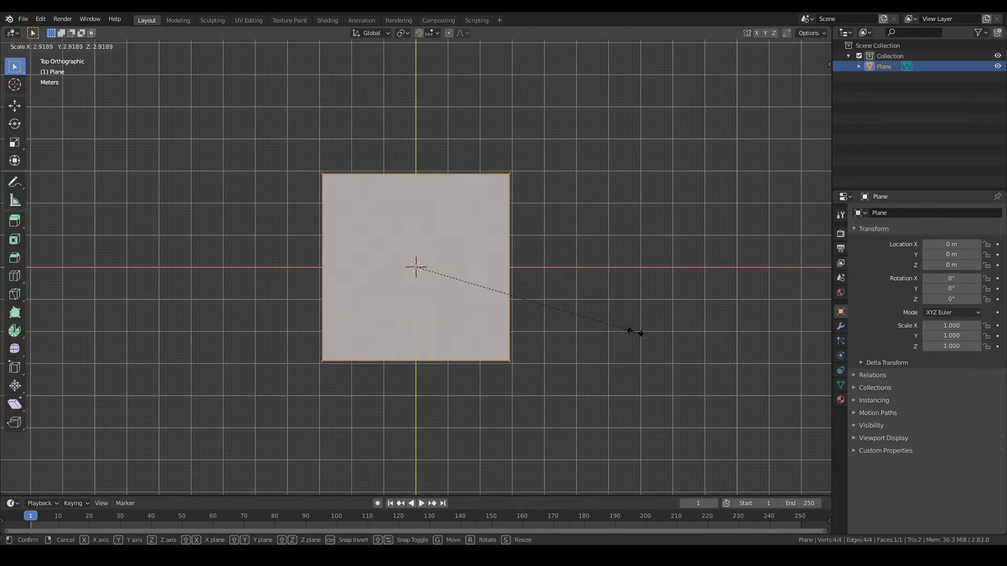
right_click(544, 298)
- Extrude the plane's right edge about 2 m along the X axis to form a second square
left_click_drag(425, 203, 482, 347)
scroll(584, 320, "up", 4)
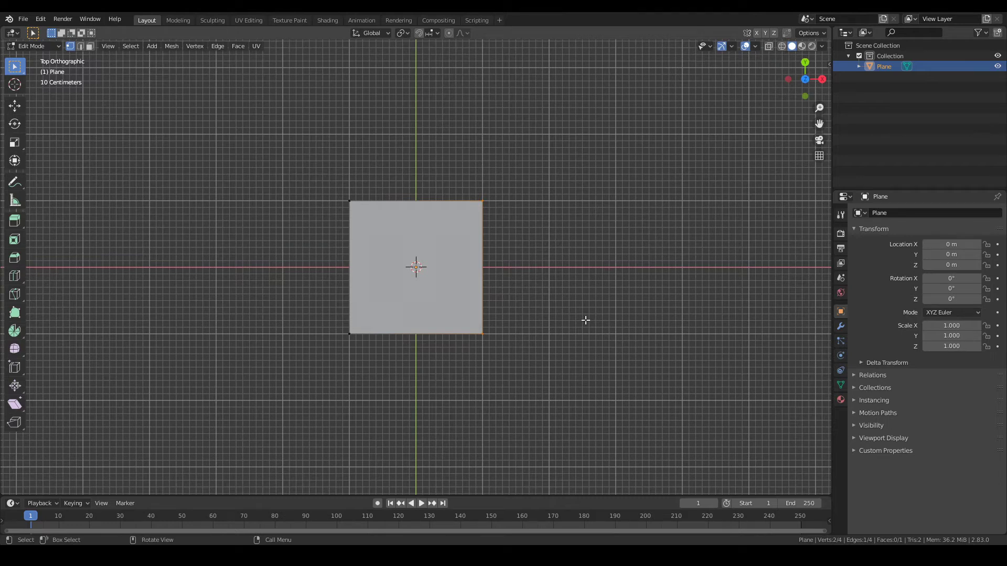
key("e")
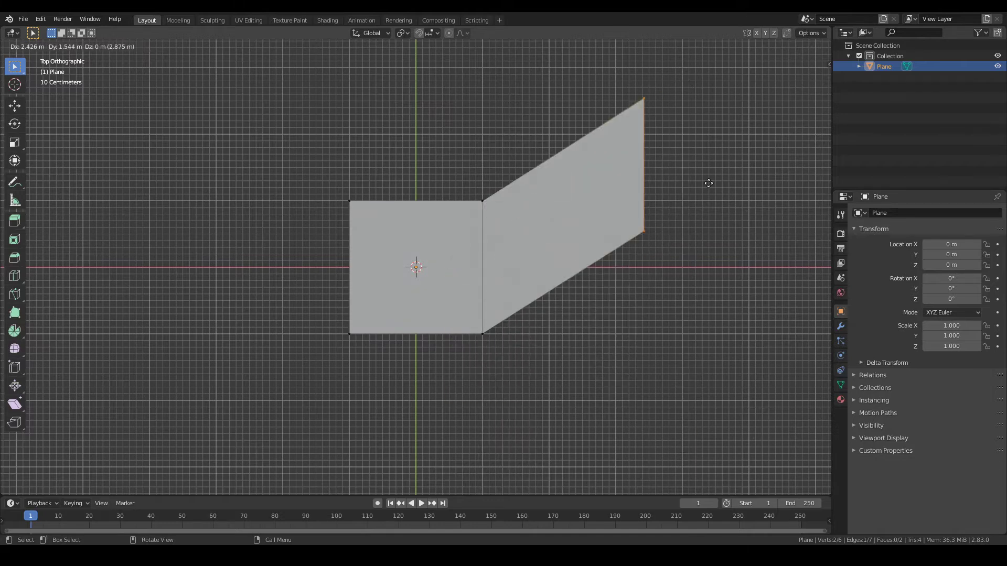
key("x")
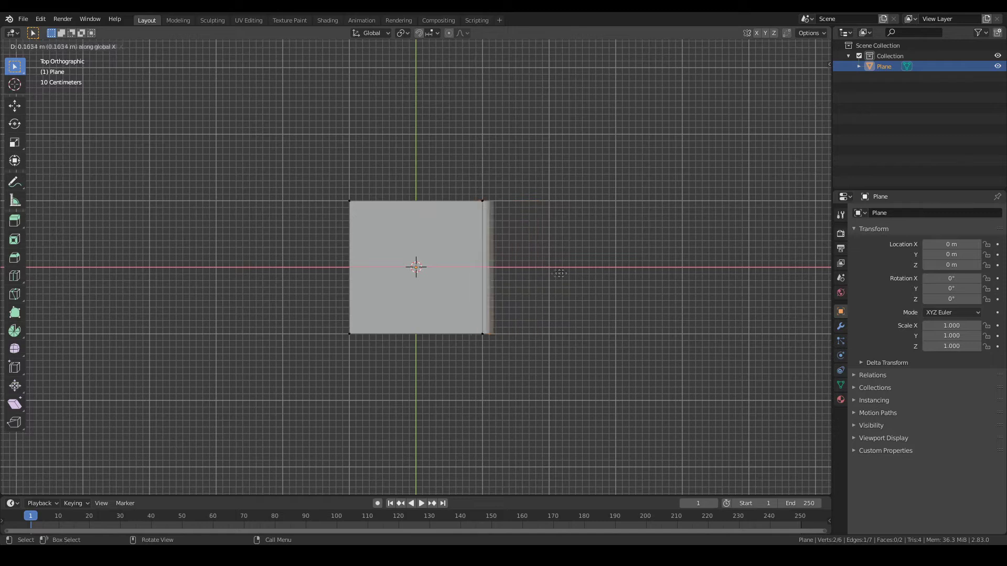
left_click(659, 263)
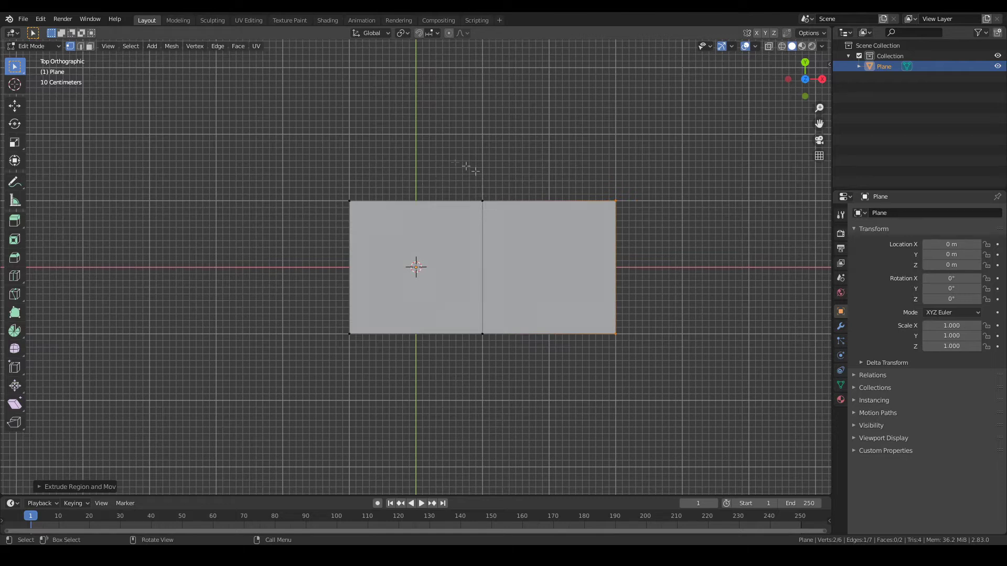
- Extrude the original square's upper edge 2 m along the Y axis
left_click(485, 201)
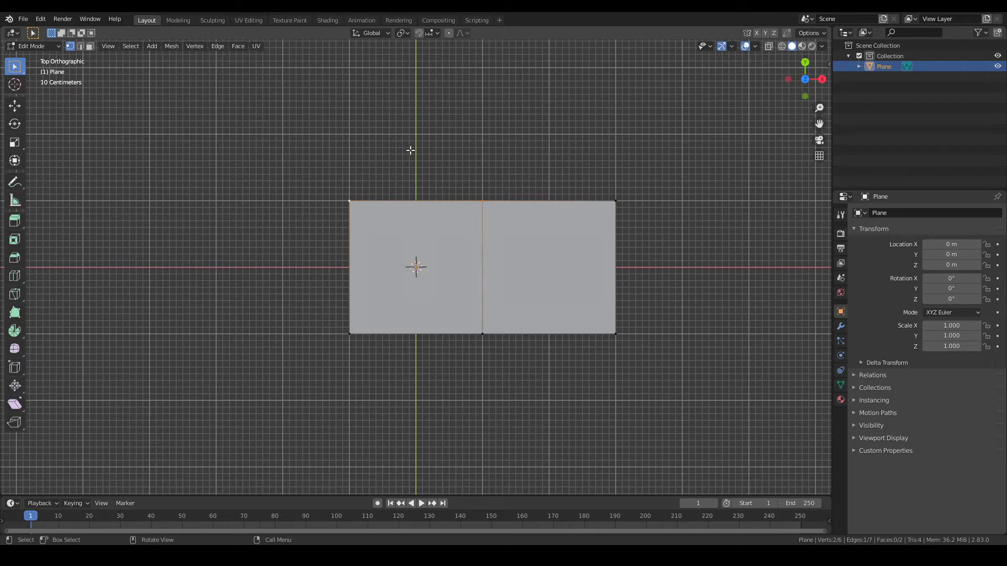
key("e")
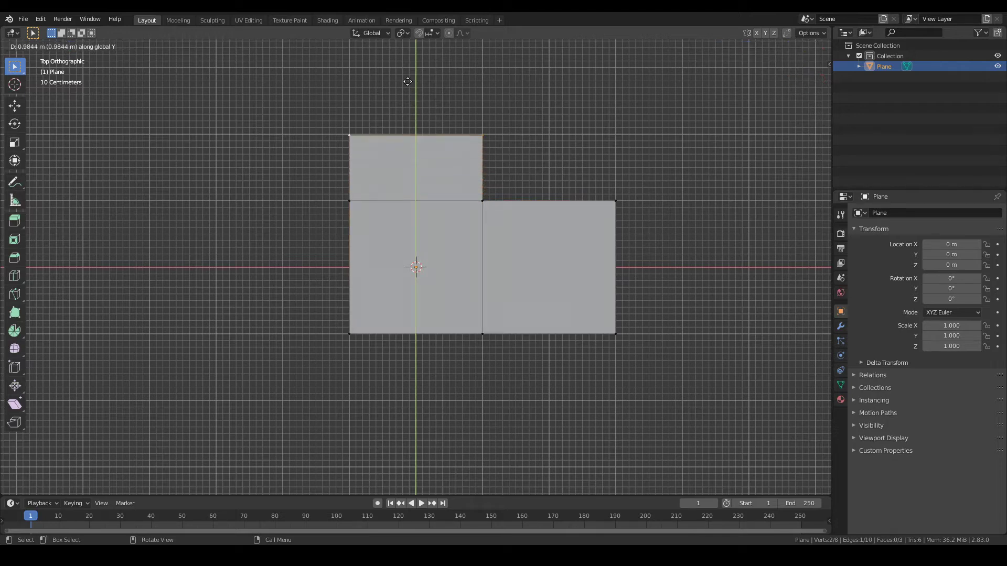
type("2")
key("Return")
scroll(496, 172, "down", 2)
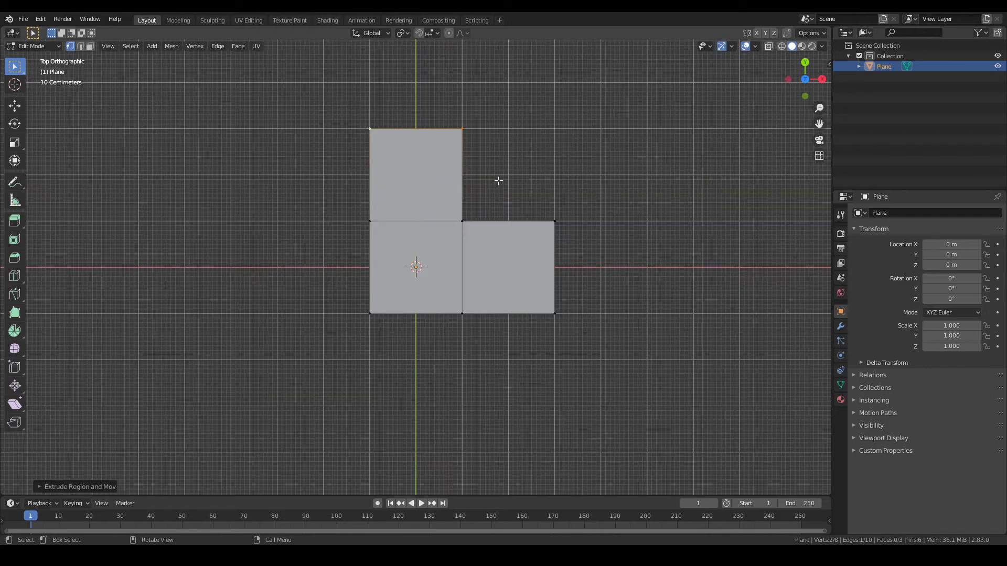
- Extrude the original square's lower edge by -2 m along the Y axis
left_click_drag(359, 304, 481, 357)
key("e")
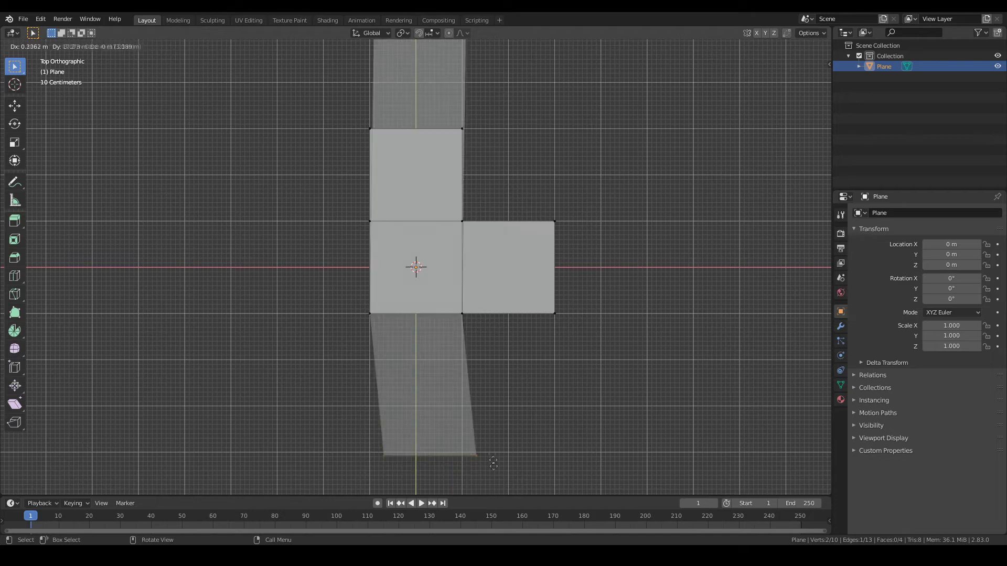
type("2y")
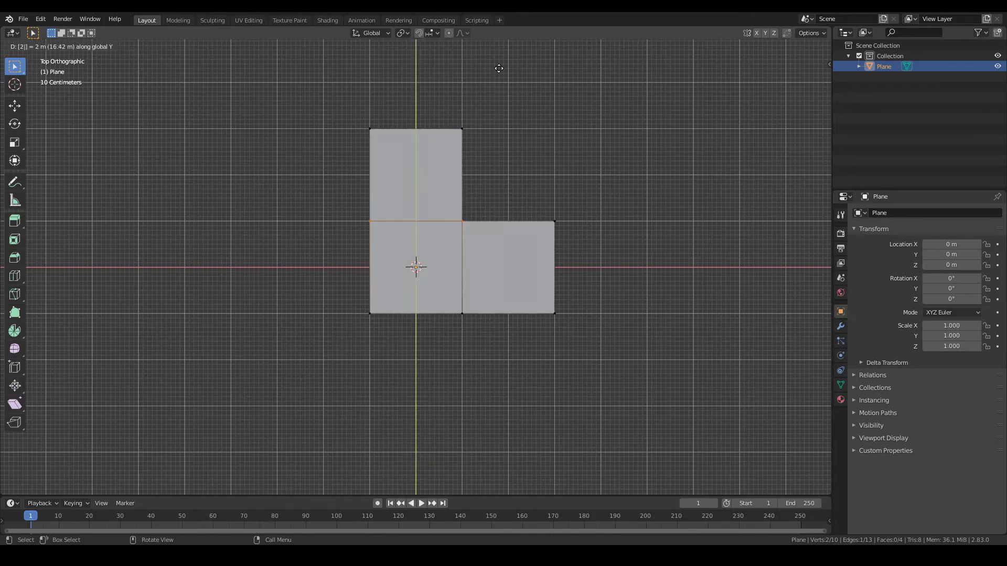
key("minus")
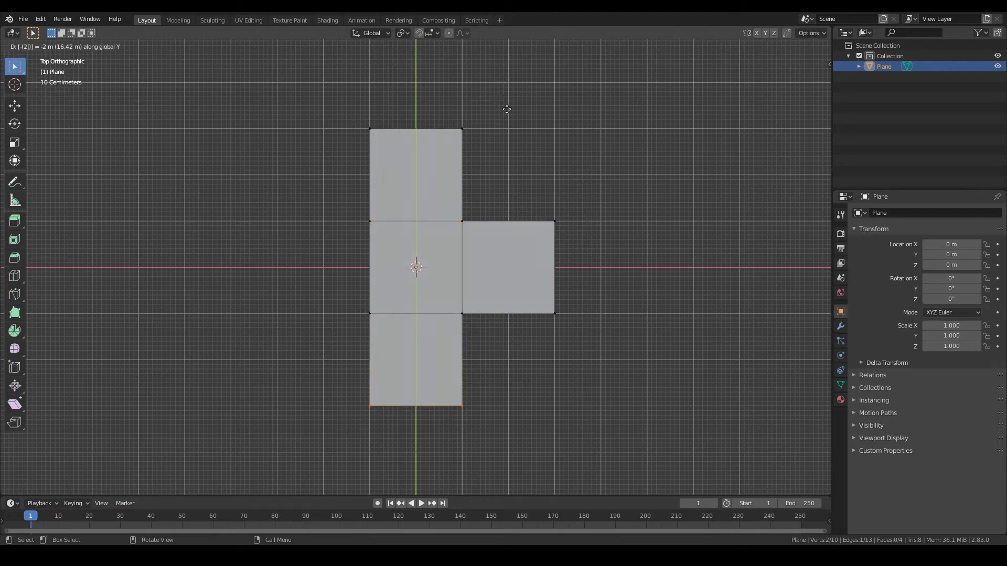
key("Return")
- Extrude the original square's left edge outward about 2 m along the X axis to complete the cross shape
left_click_drag(360, 219, 378, 329)
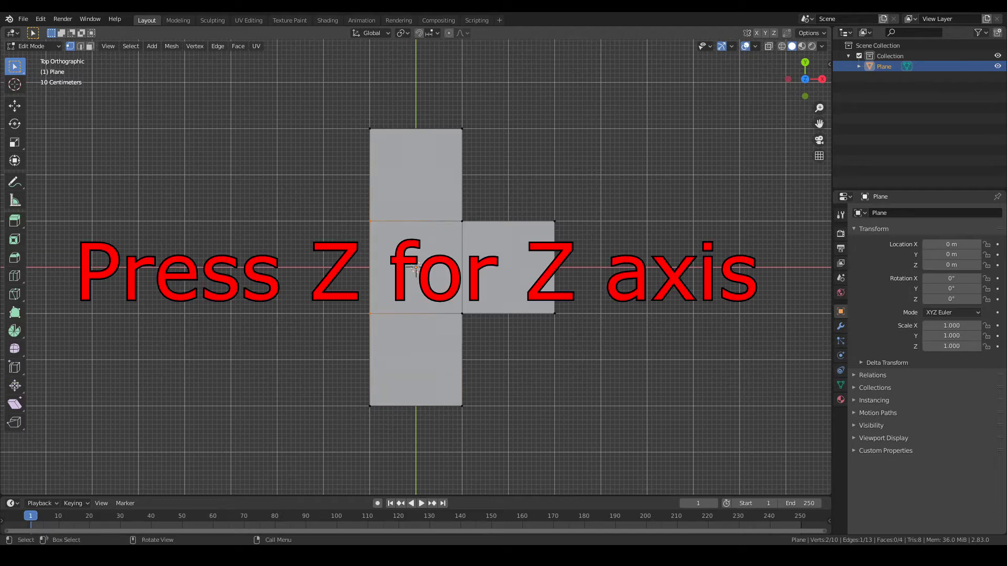
key("e")
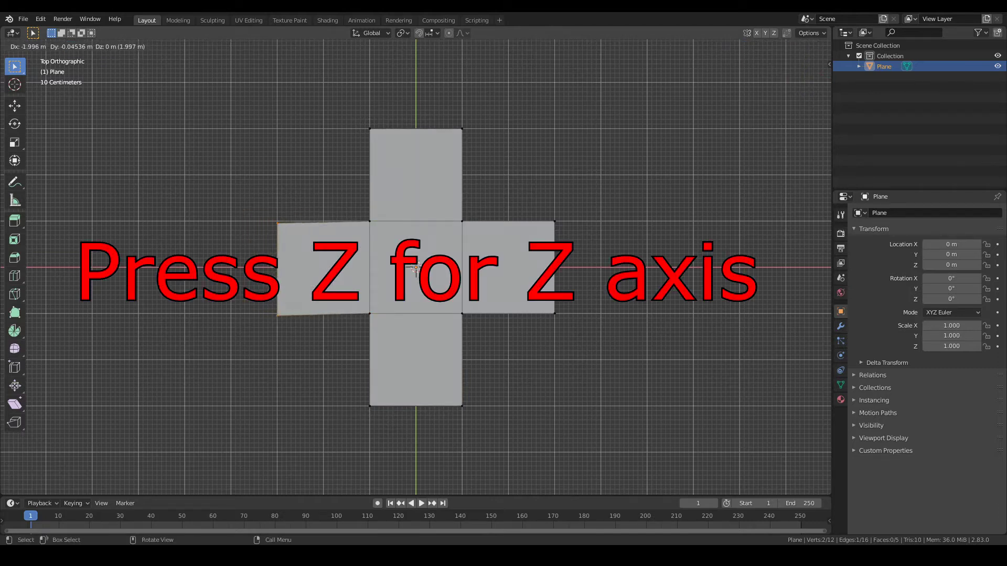
key("x")
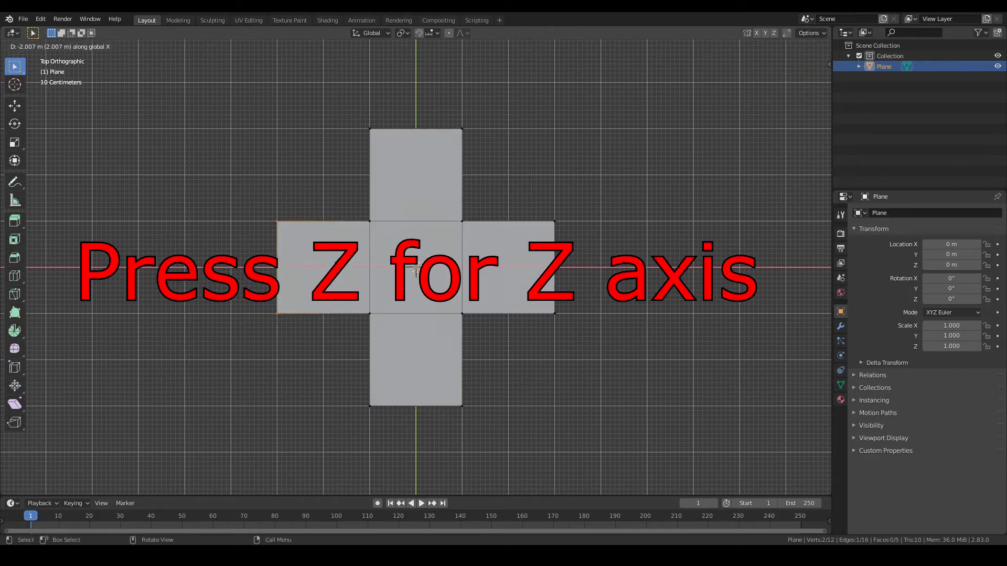
left_click(340, 263)
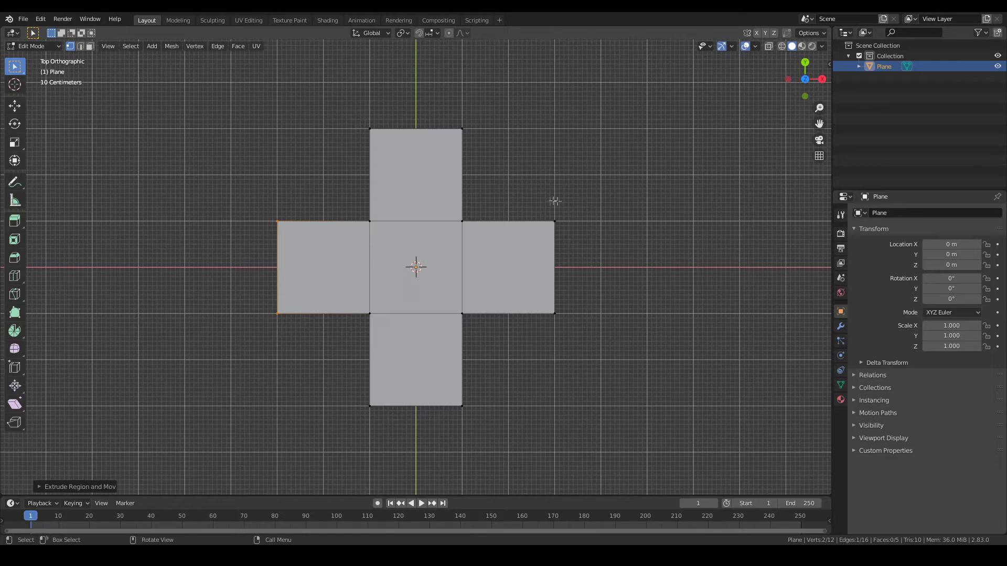
- Try rotating the outer edge of the cross's right square around its median point, cancelling each attempt
left_click_drag(531, 188, 596, 352)
key("r")
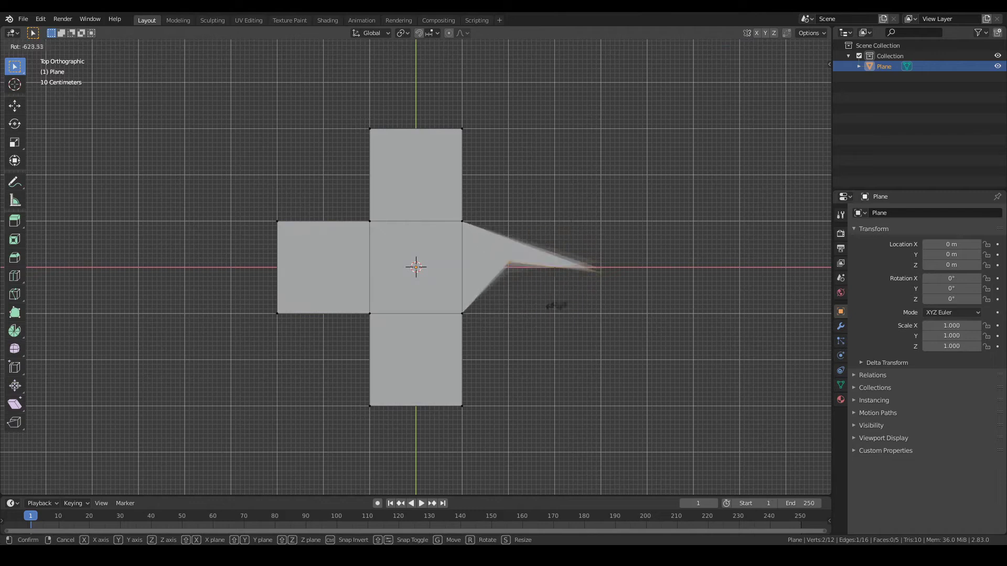
right_click(562, 279)
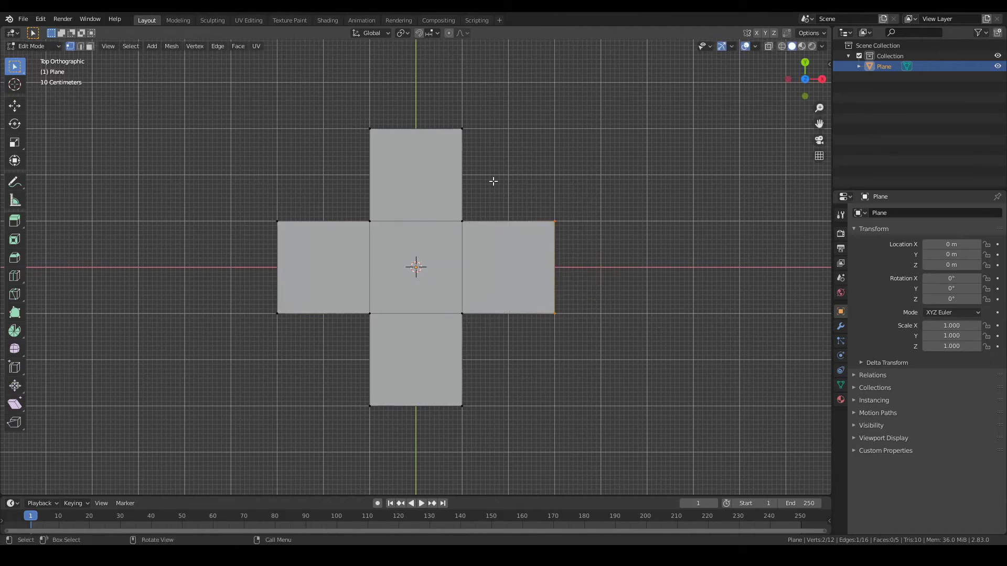
key("r")
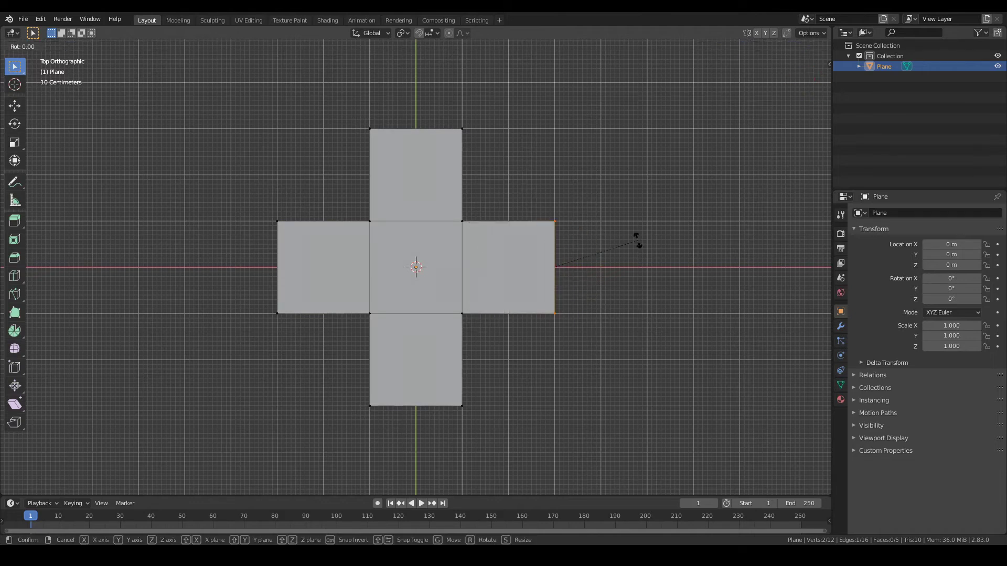
right_click(638, 241)
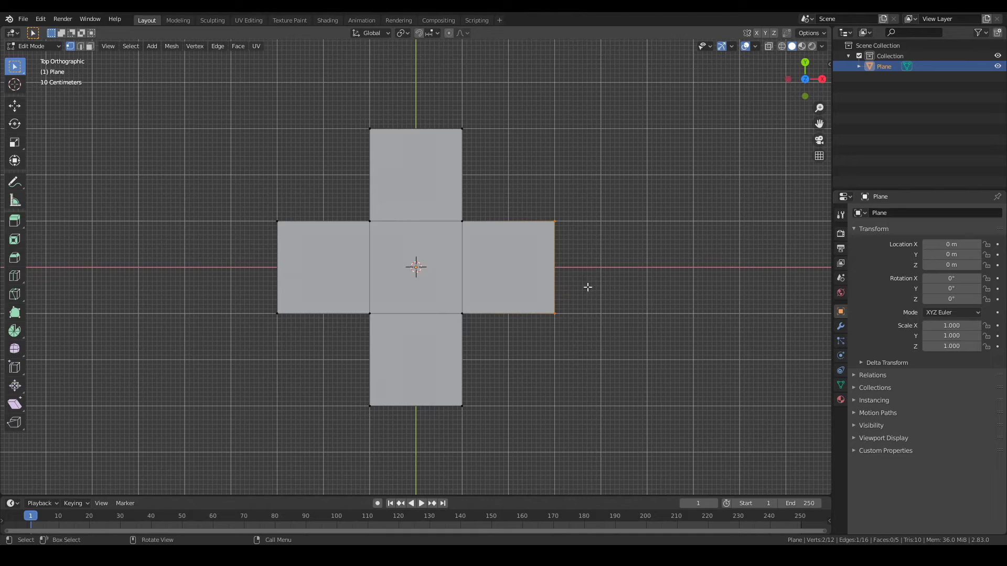
- Extrude the right square's lower outer vertex 2 m along the X axis as a loose edge
type("e")
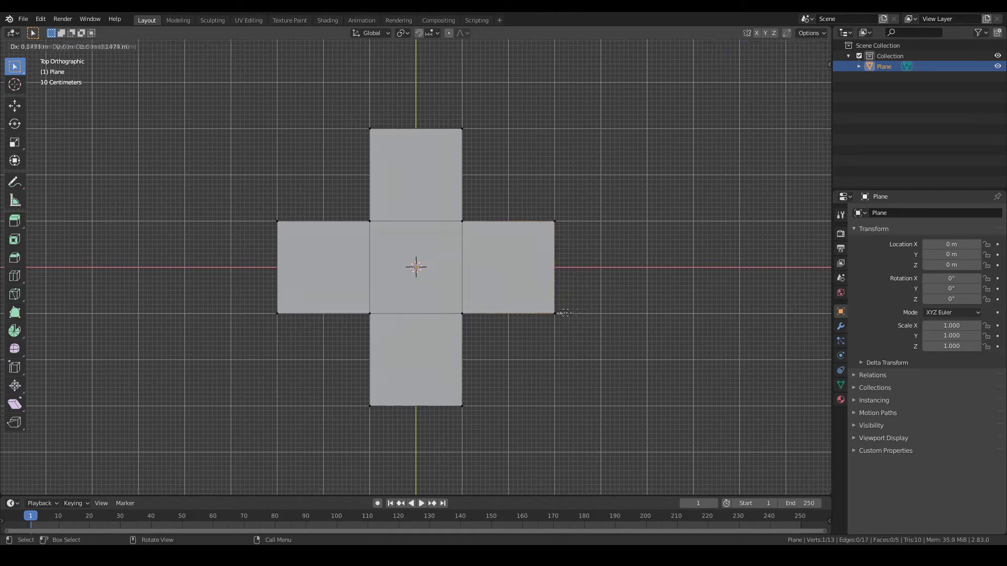
type("2")
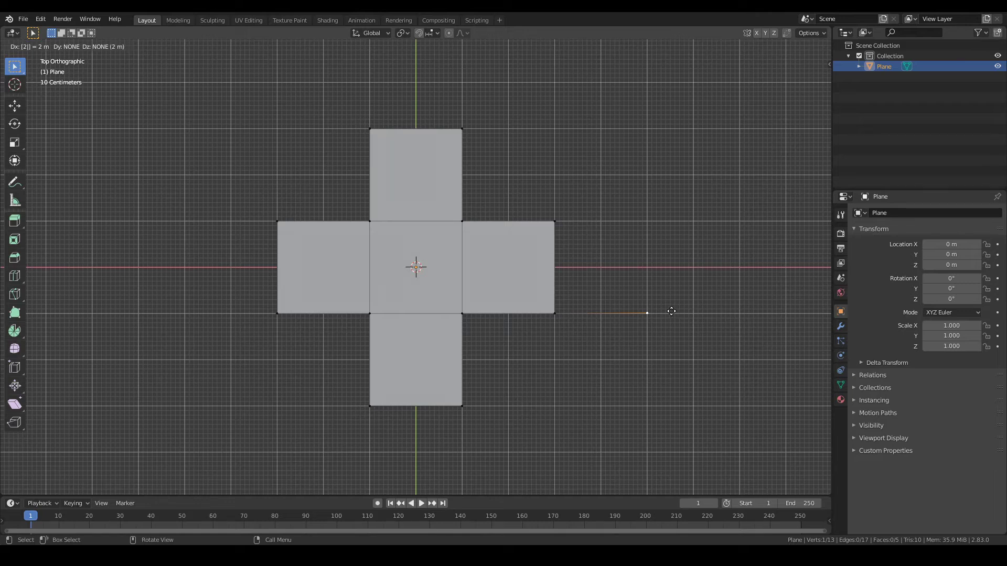
key("Return")
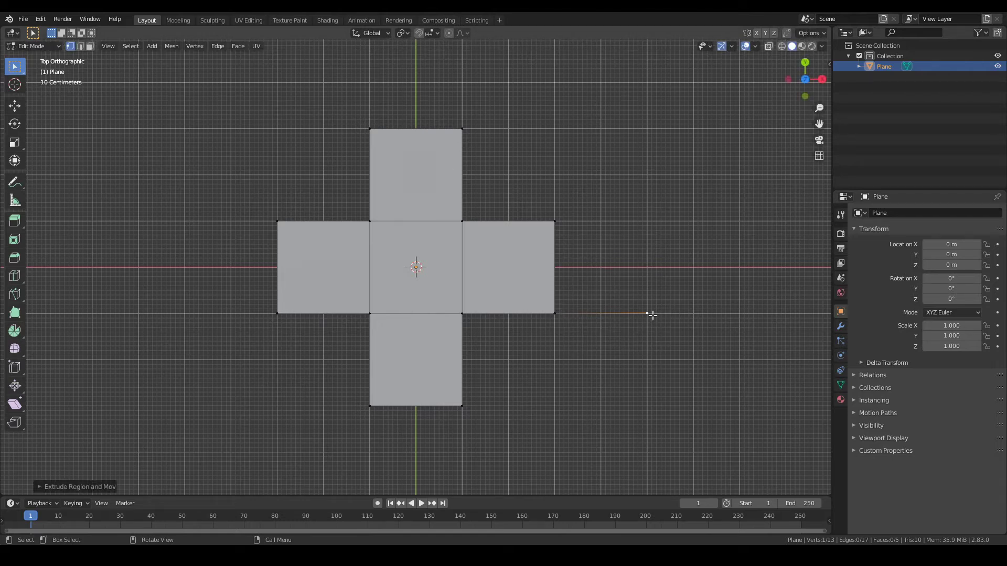
- Select both ends of the loose edge with its inner vertex active, and set the transform pivot point to Active Element
left_click(557, 316, "shift")
left_click(404, 34)
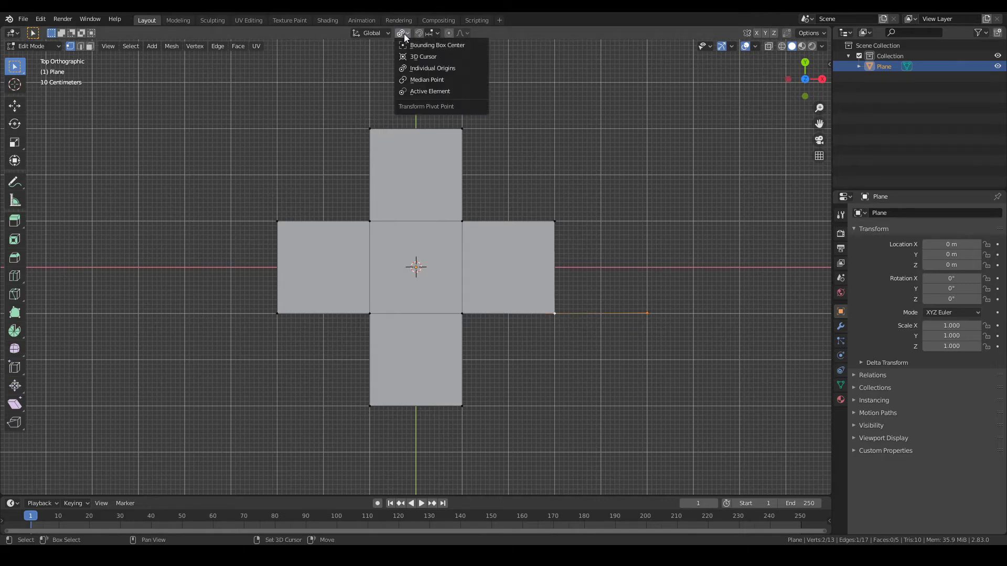
left_click(418, 91)
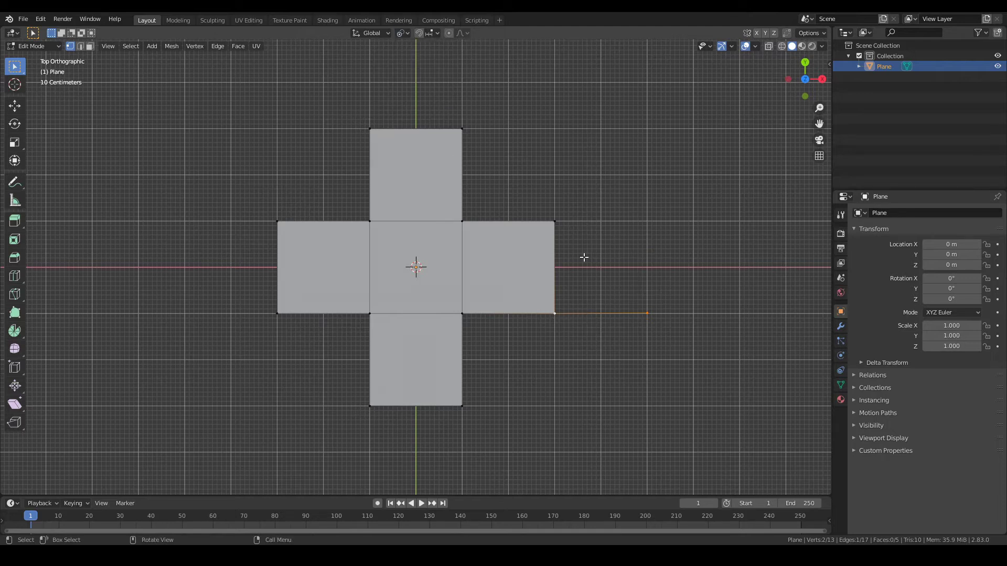
- Try rotating the loose edge around its inner vertex, and around its outer vertex as the active element
key("r")
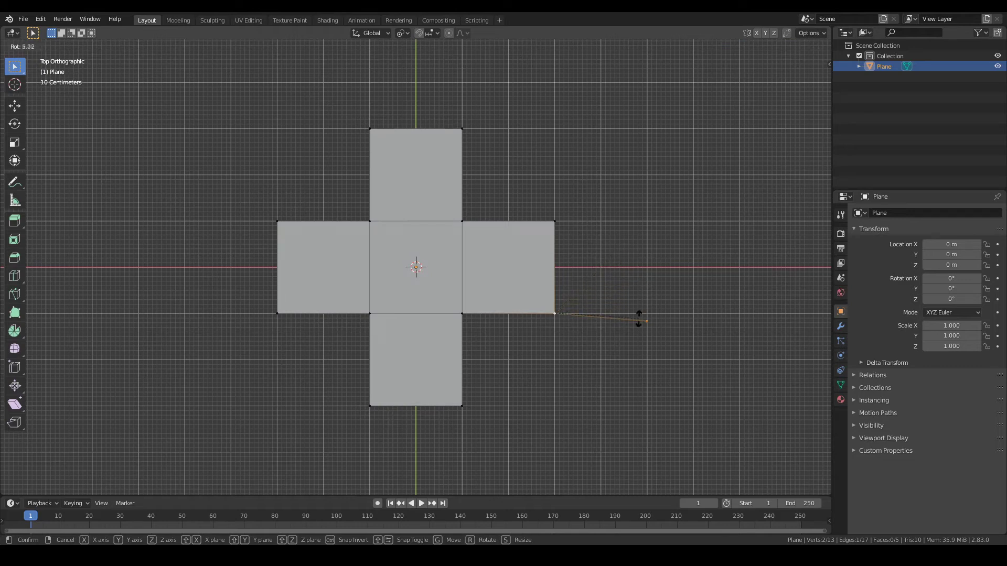
right_click(628, 274)
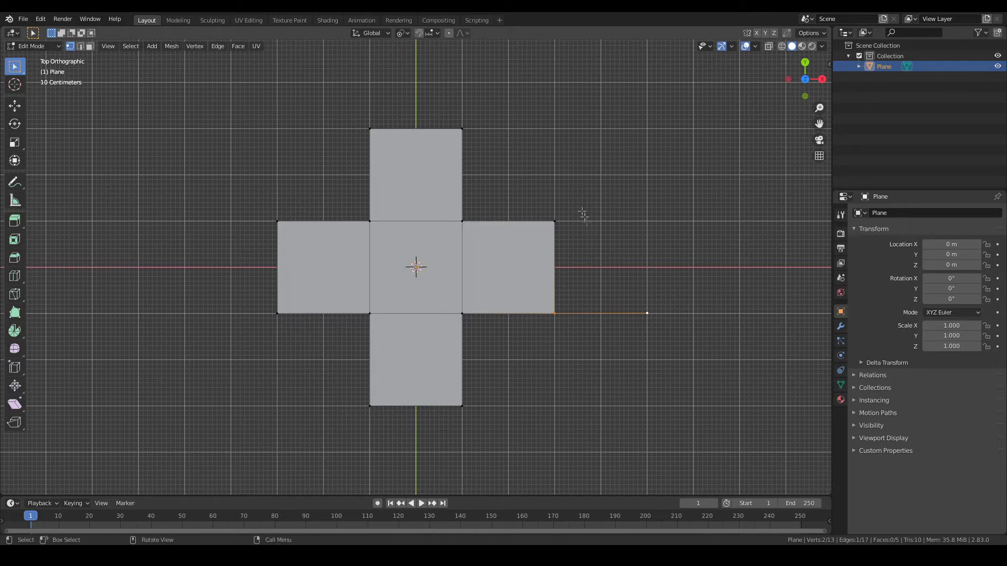
key("r")
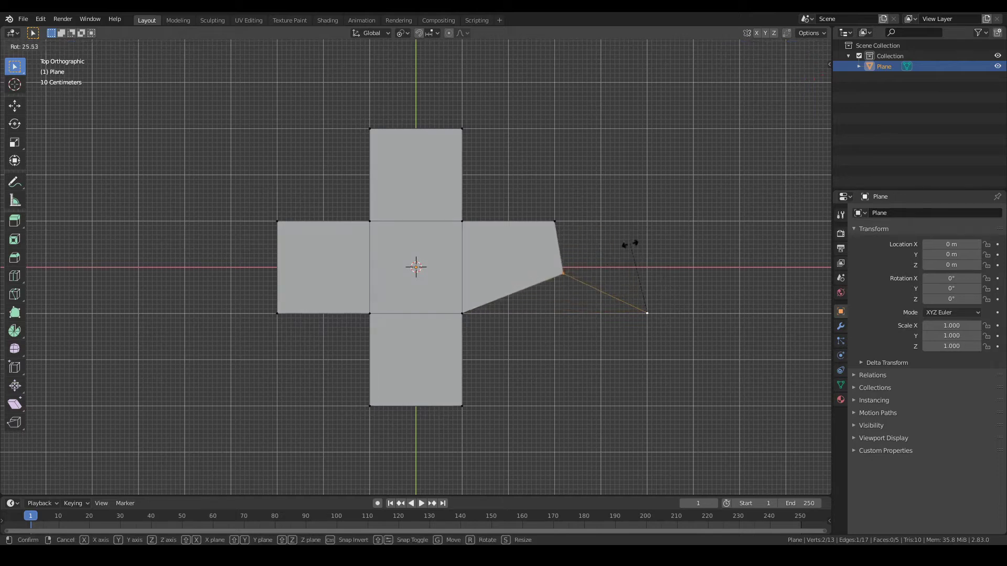
right_click(628, 275)
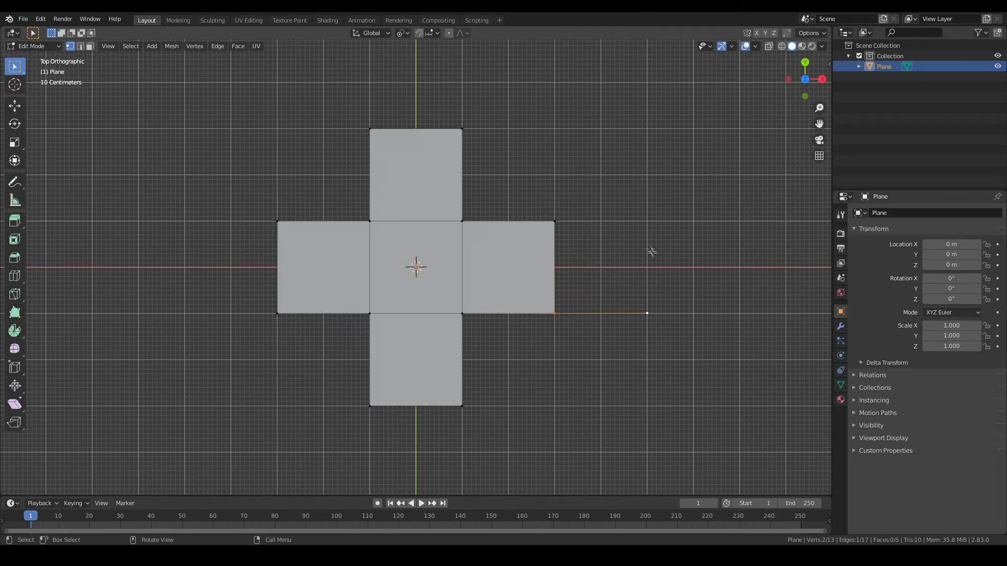
- Delete both end vertices of the loose edge
right_click(619, 236)
key("x")
left_click(681, 257)
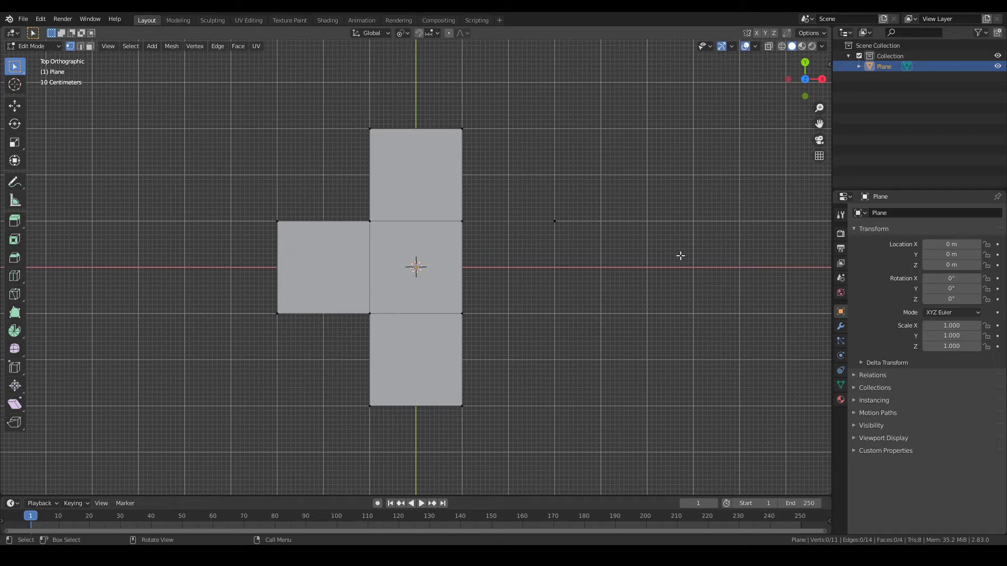
- Undo the vertex deletion and delete only the loose edge's outer vertex
key("ctrl+z")
key("ctrl+z")
key("x")
left_click(660, 309)
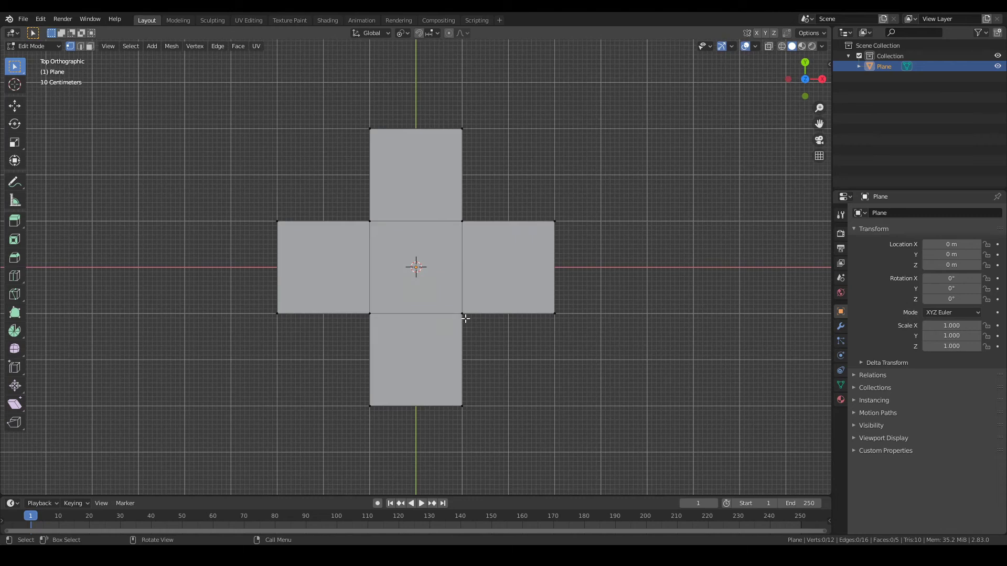
- Rotate the +X square 45° about global Y, with its inner corner vertex as the active element
left_click_drag(459, 197, 580, 349)
key("r")
right_click(545, 309)
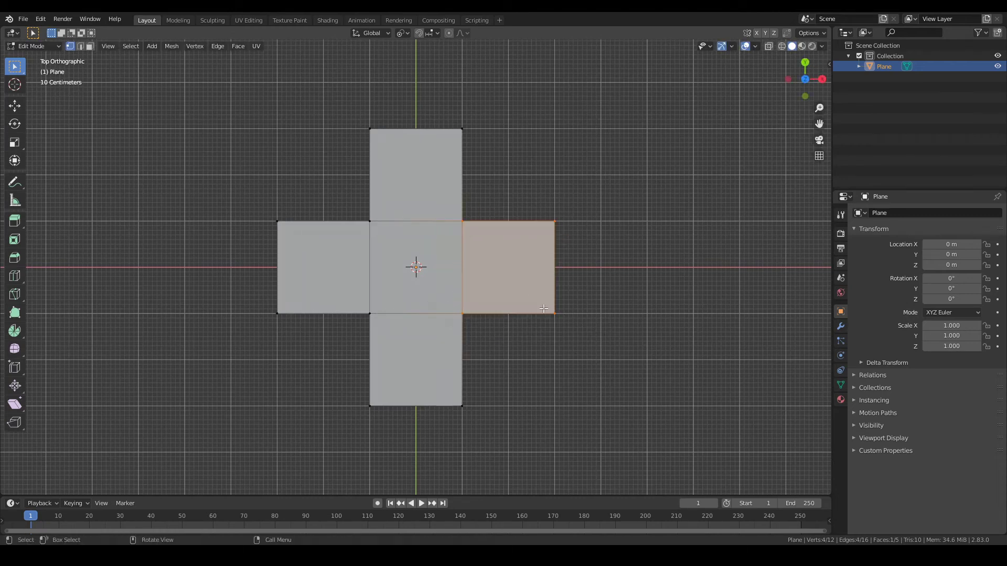
left_click(462, 215, "shift")
key("r")
key("y")
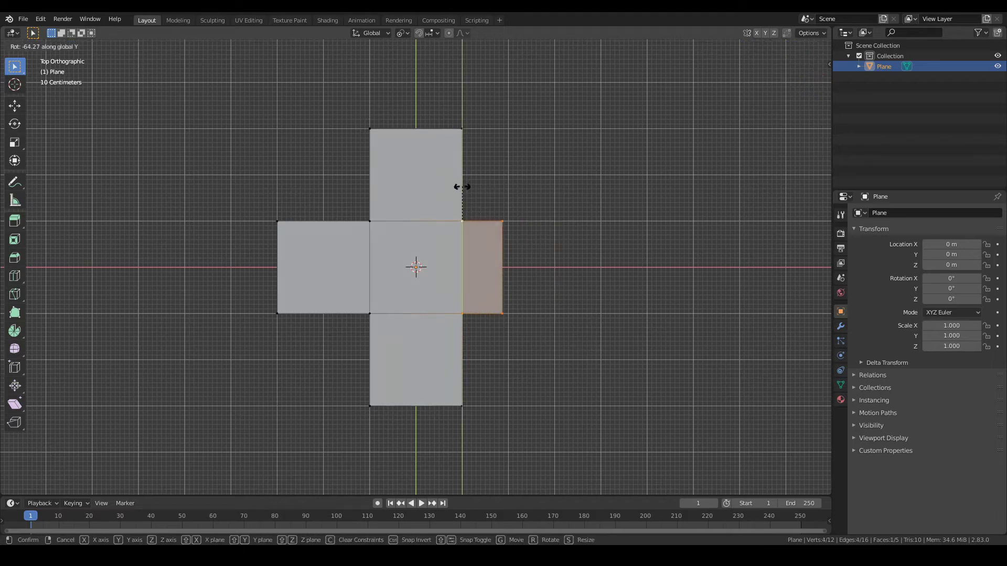
type("45")
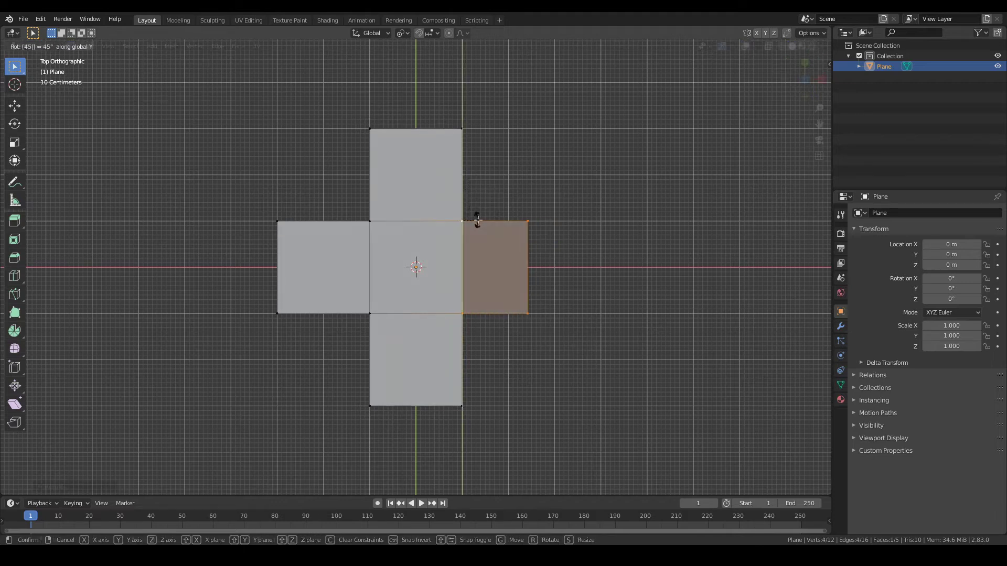
key("Return")
middle_click_drag(473, 217, 476, 108)
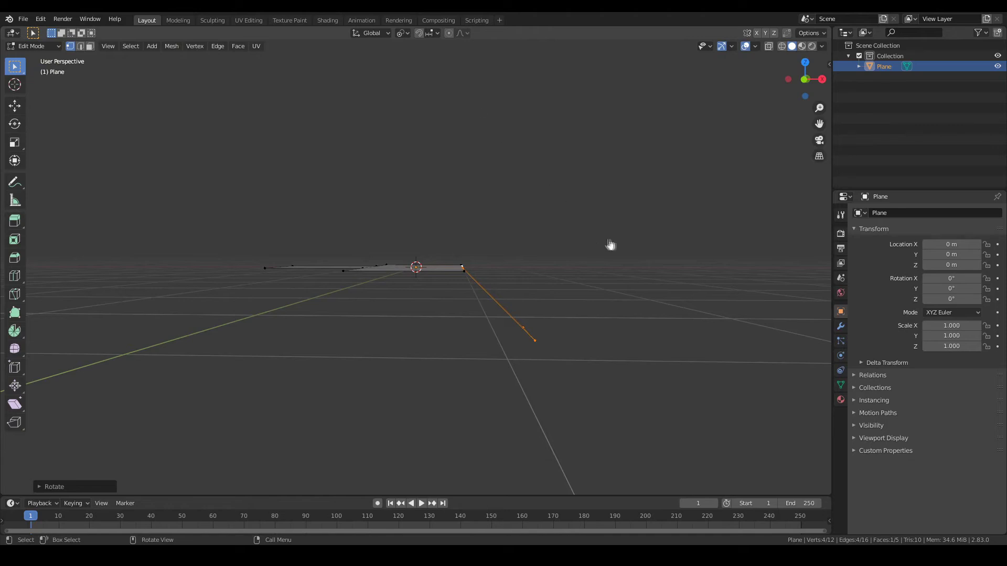
- Select the folded square's outer edge and scale it up so the face flares outward
middle_click_drag(544, 212, 485, 234)
left_click_drag(428, 348, 605, 387)
key("s")
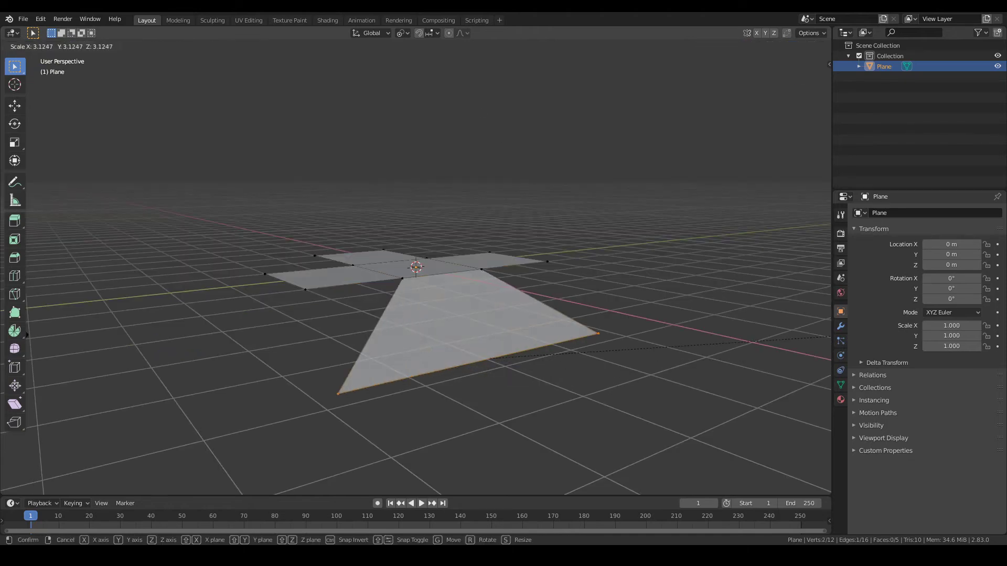
left_click(765, 348)
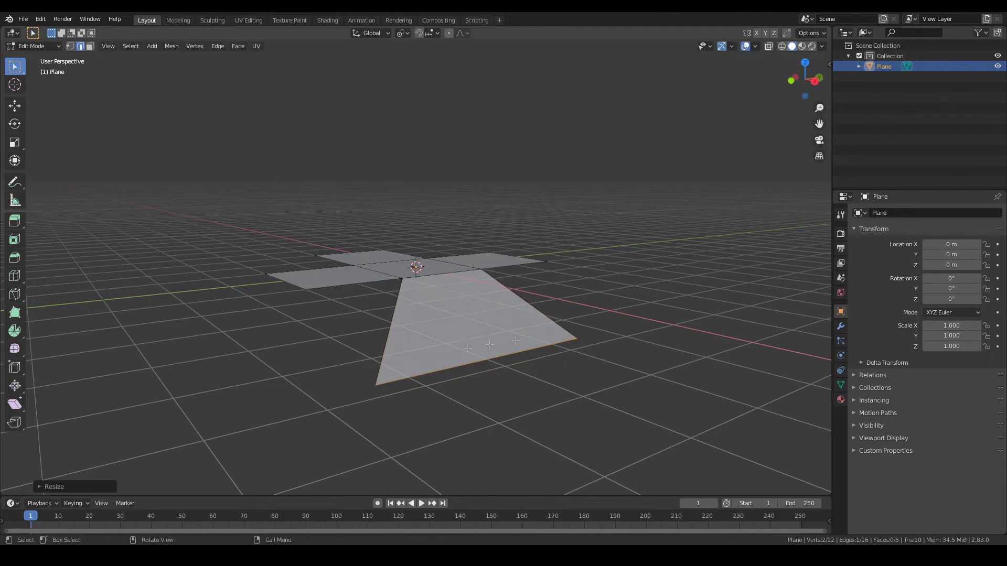
key("s")
left_click(587, 322)
- Try scaling the flared flap's side edge, and the whole flap in face select mode
left_click(383, 334)
key("s")
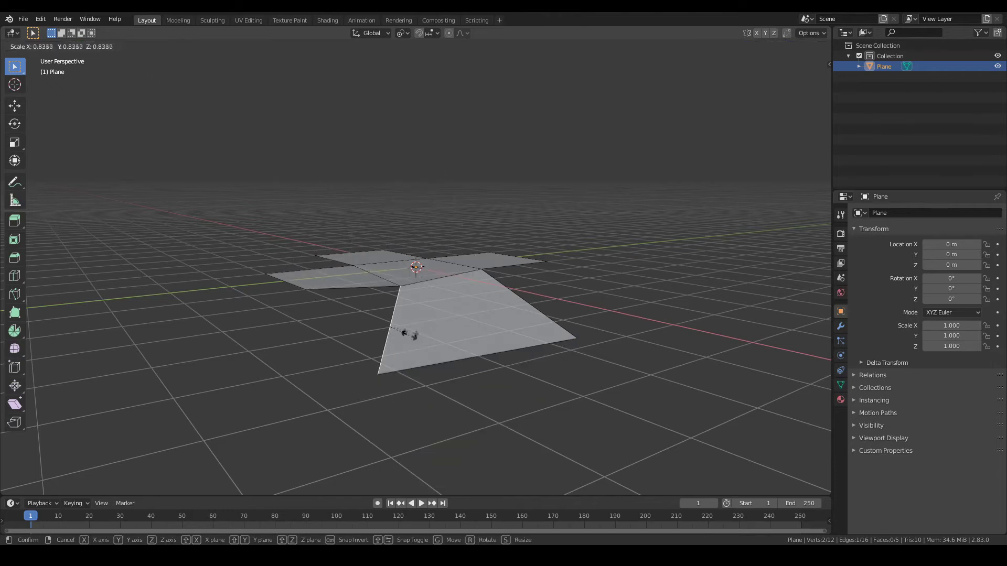
right_click(408, 336)
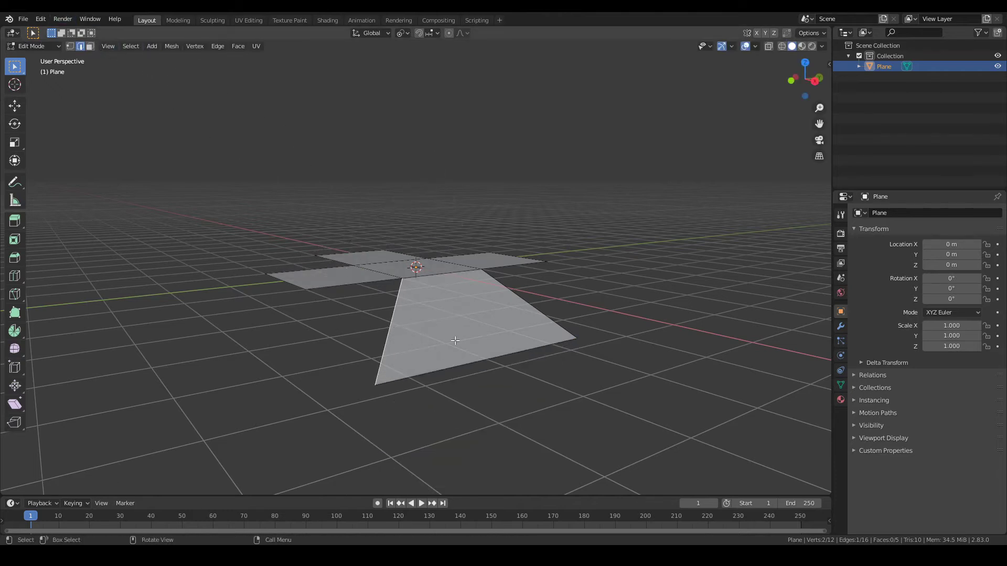
left_click(460, 313)
left_click(90, 47)
left_click(462, 328)
key("s")
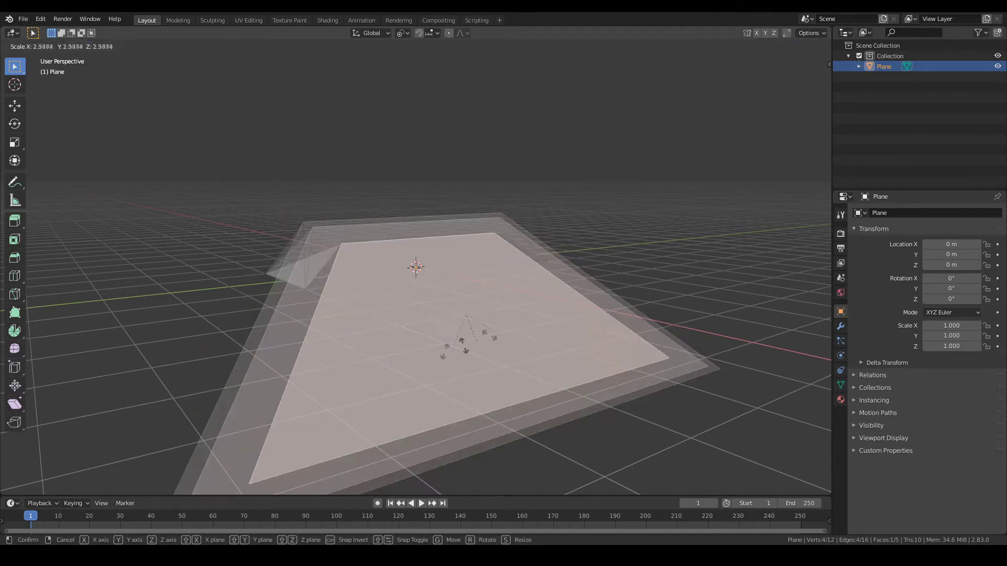
right_click(474, 324)
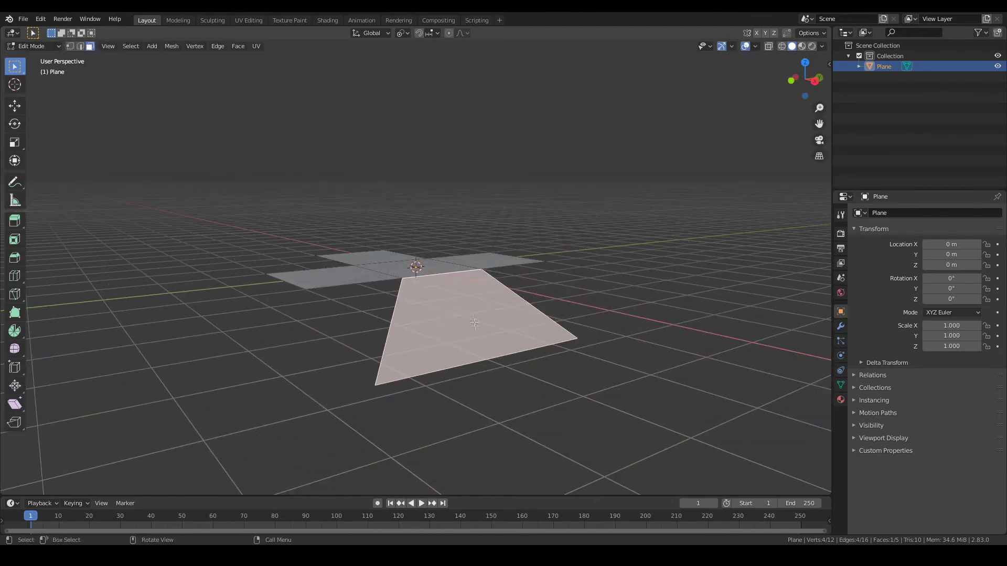
- Deselect the flap and switch repeatedly between vertex, edge and face select modes
key("F2")
left_click(506, 186)
key("2")
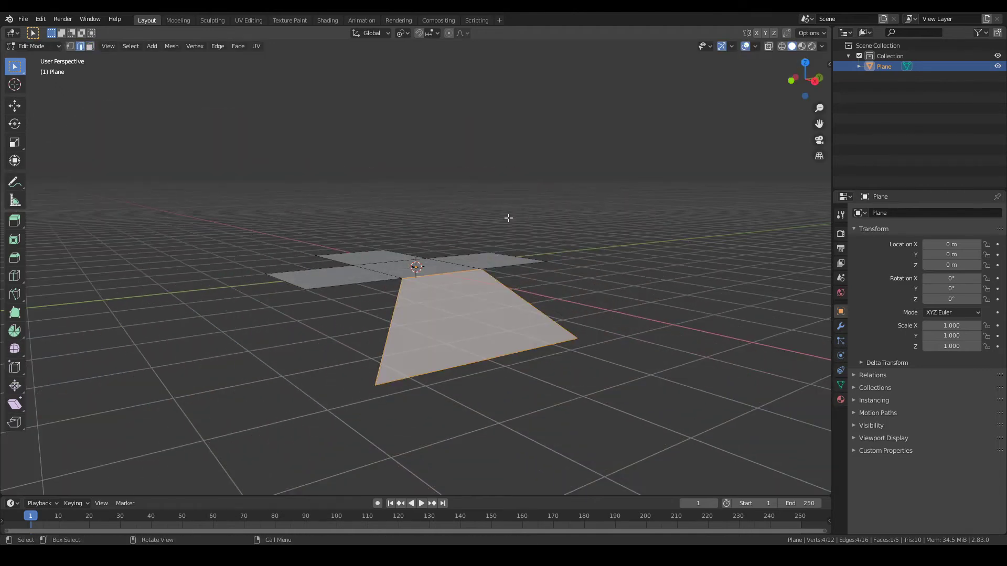
key("1")
key("3")
key("2")
key("1")
key("3")
key("2")
key("1")
key("2")
key("3")
key("1")
key("3")
key("1")
key("3")
key("1")
key("3")
key("1")
key("3")
key("1")
key("3")
key("1")
key("3")
key("1")
key("2")
key("3")
key("2")
key("3")
key("1")
key("2")
key("3")
key("1")
- Fill a triangular face between the folded flap and the adjacent +Y square using three vertices
middle_click_drag(283, 205, 288, 236)
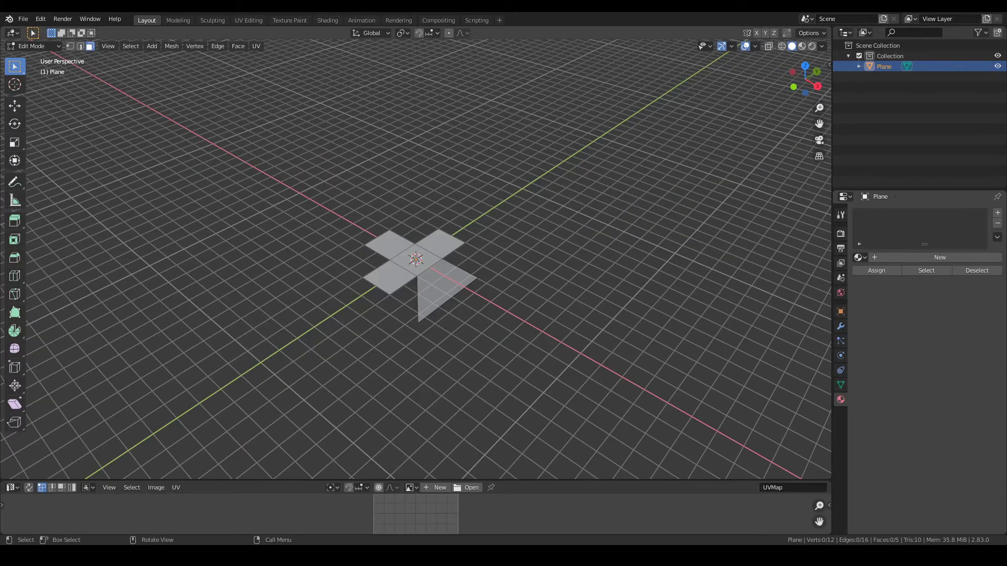
key("1")
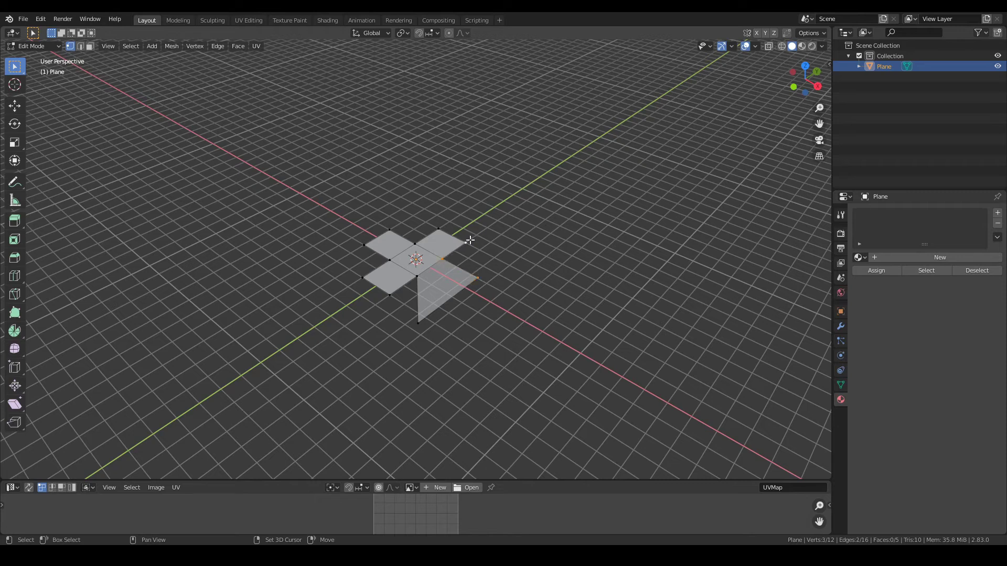
key("f")
key("g")
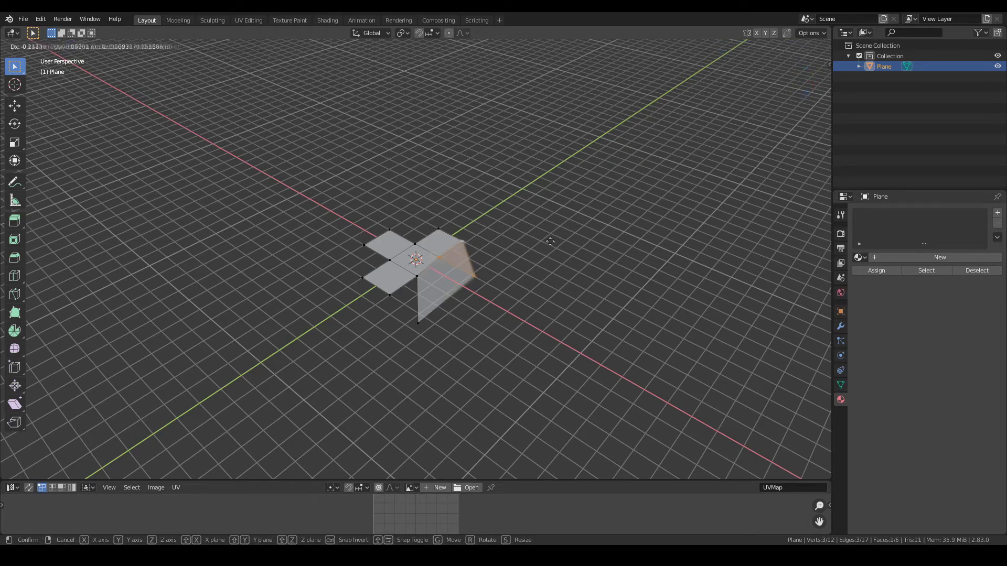
right_click(610, 251)
- Extrude the +Y square's outer edge along global Y in edge select mode to add another face
middle_click_drag(609, 251, 519, 225)
scroll(498, 278, "up", 5)
scroll(569, 288, "up", 4)
middle_click_drag(571, 289, 541, 275)
scroll(683, 308, "down", 3)
scroll(602, 277, "down", 3)
left_click(80, 46)
left_click(511, 254)
key("e")
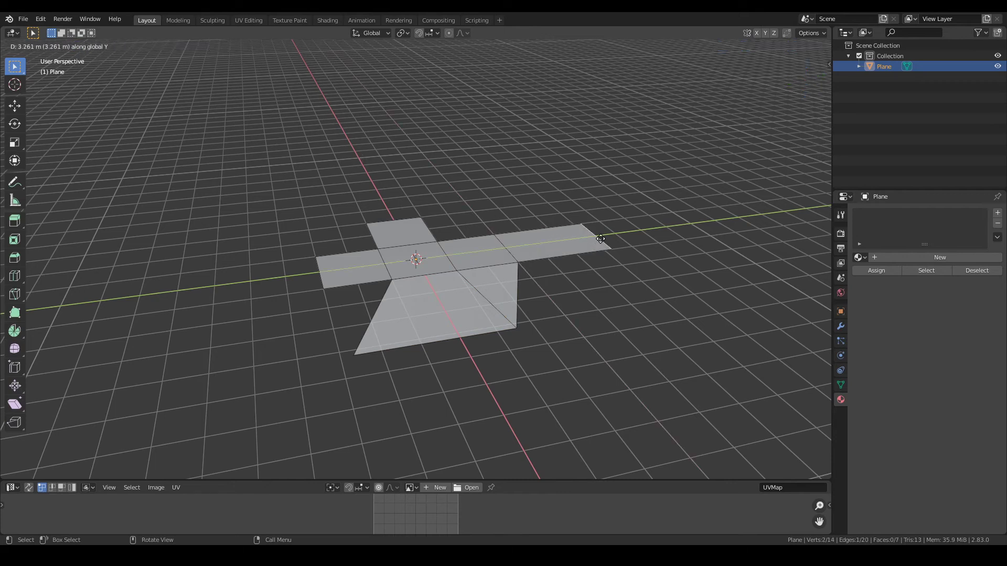
left_click(573, 241)
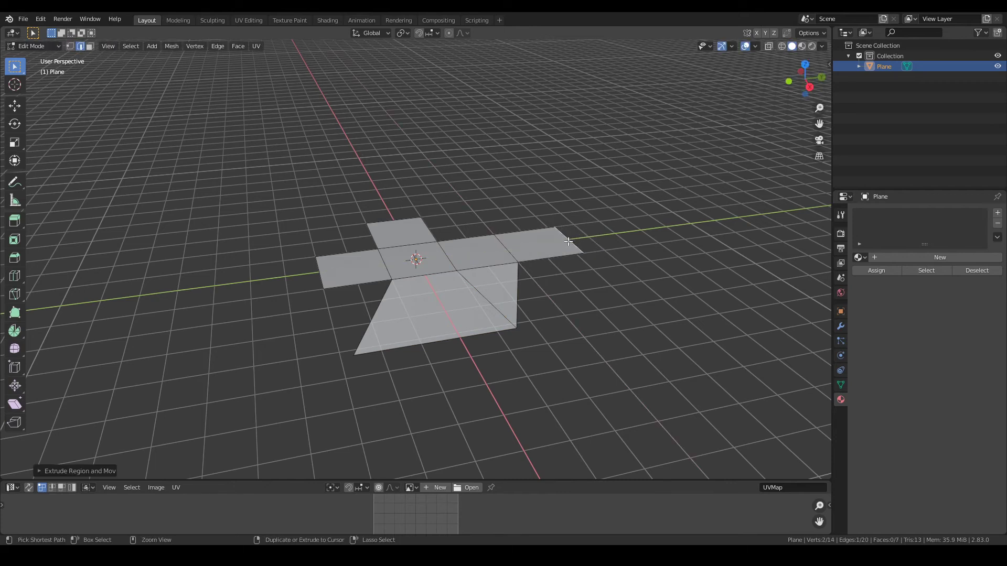
- Extrude the +Y square next to the centre upward along its normal into an open-bottomed block
key("3")
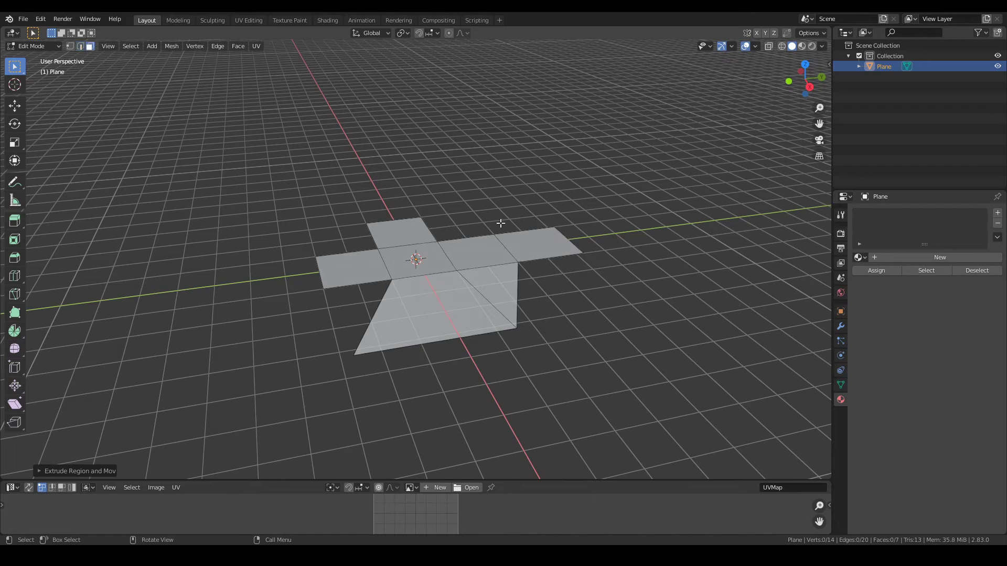
left_click(467, 256)
key("e")
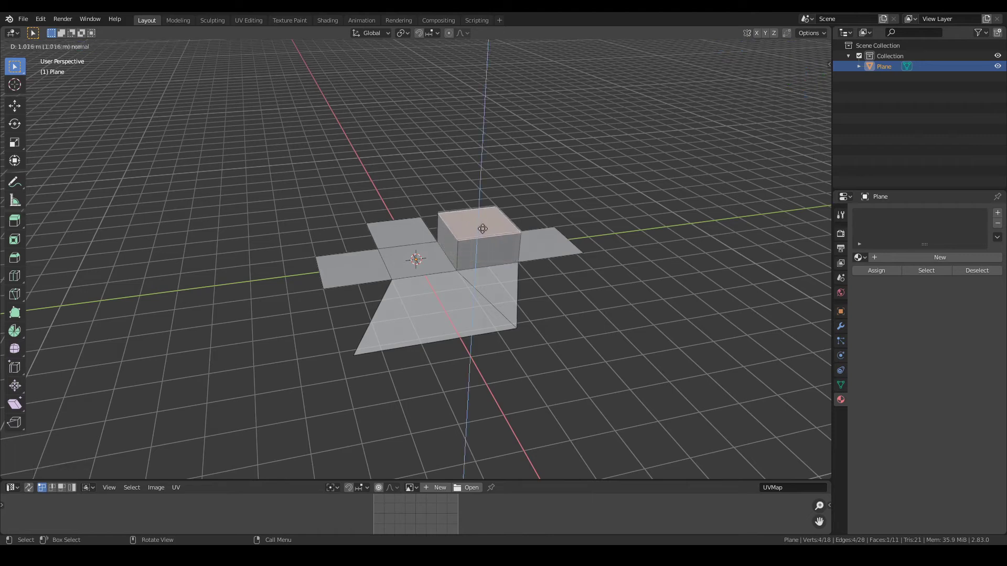
left_click(485, 203)
mouse_move(485, 203)
middle_mouse_down()
mouse_move(540, 265)
mouse_move(489, 202)
middle_mouse_up()
- Select three edges around the extruded block's open underside and fill them with a face
left_click(80, 46)
middle_click_drag(549, 318, 382, 218)
left_click(390, 254)
left_click(386, 227, "shift")
left_click(326, 236, "shift")
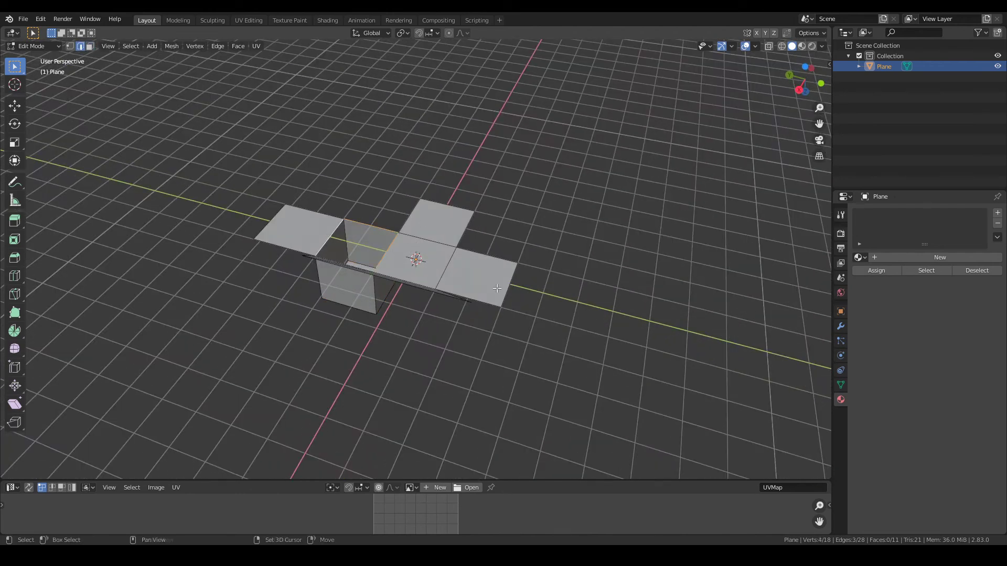
middle_click_drag(549, 294, 412, 291)
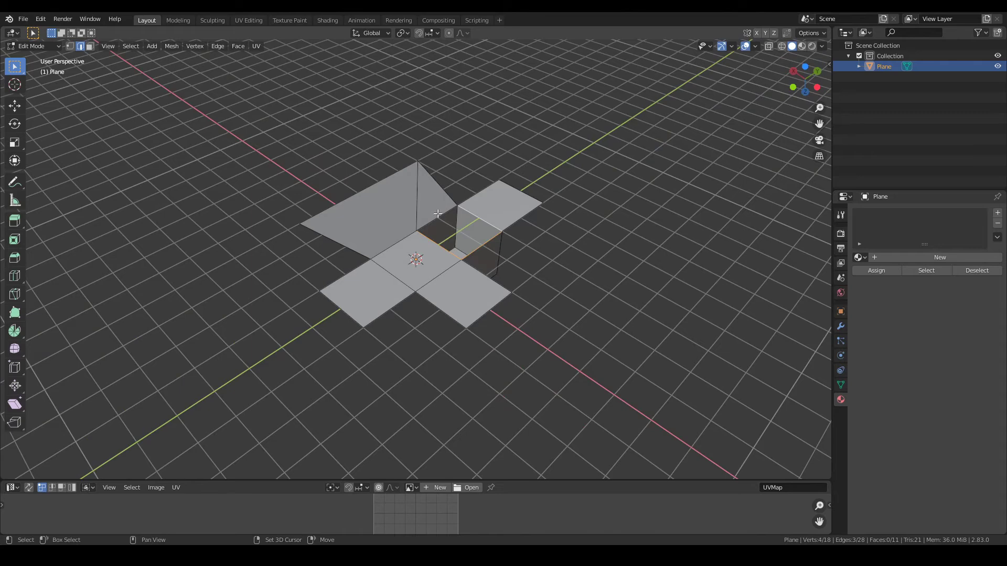
key("f")
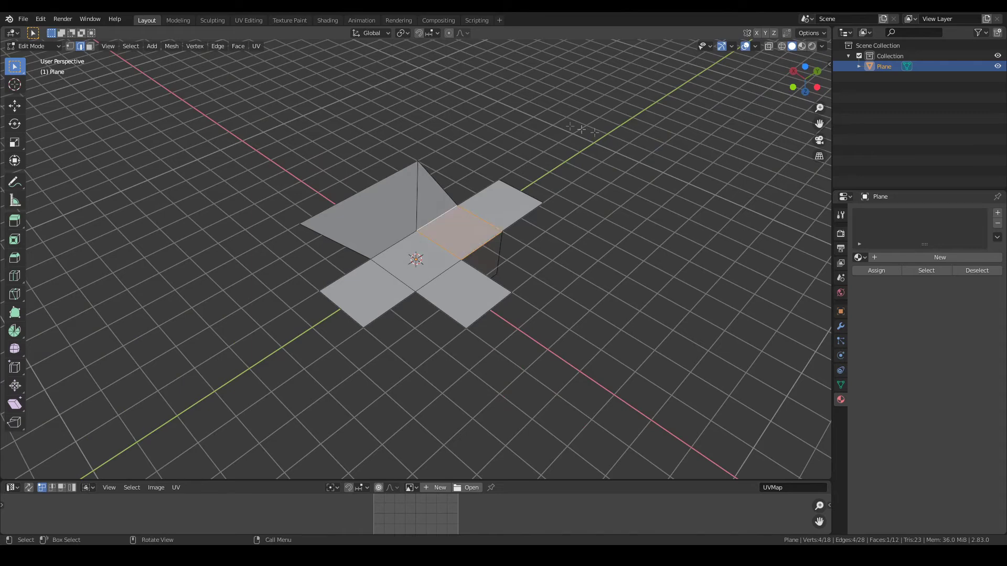
- Undo the underside fill, the block and edge extrusions, and the triangular face fill
middle_click_drag(679, 195, 537, 206)
middle_click_drag(565, 319, 466, 325)
key("ctrl+z")
key("ctrl+z")
key("ctrl+z")
key("ctrl+z")
key("ctrl+z")
key("ctrl+z")
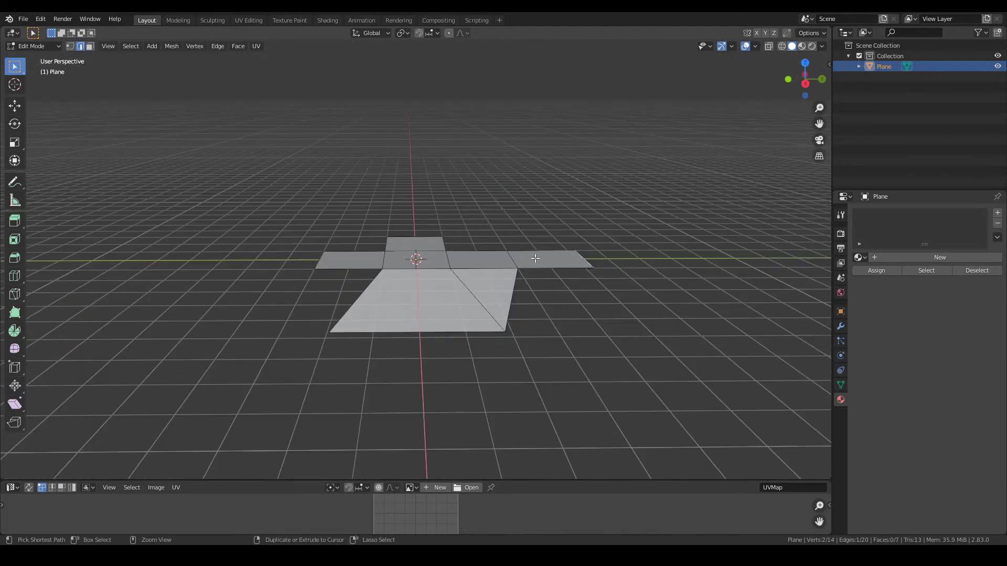
key("ctrl+z")
key("ctrl+z")
key("ctrl+z")
key("ctrl+z")
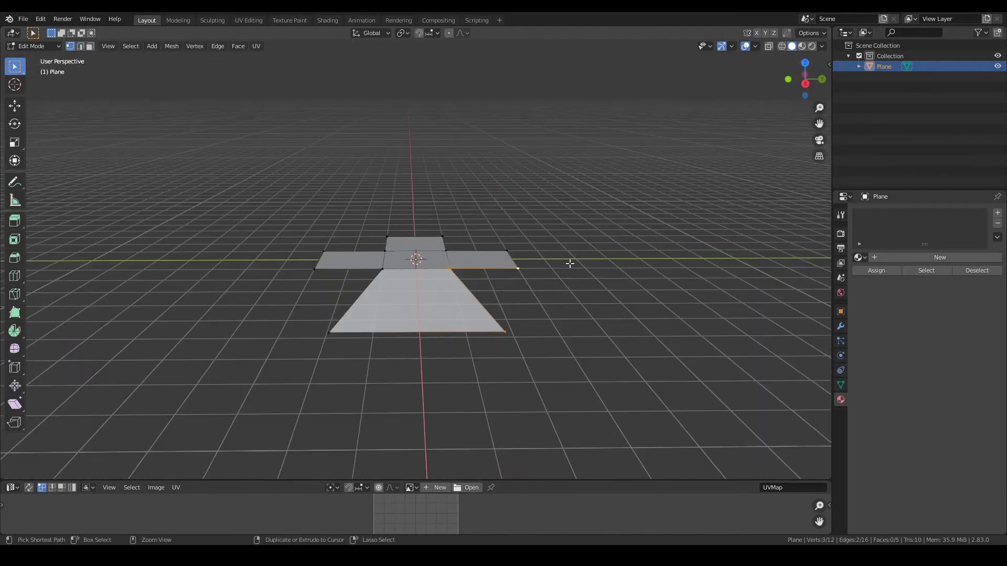
- Enlarge the timeline area and set the viewport shading to Rendered
middle_click_drag(539, 262, 625, 295)
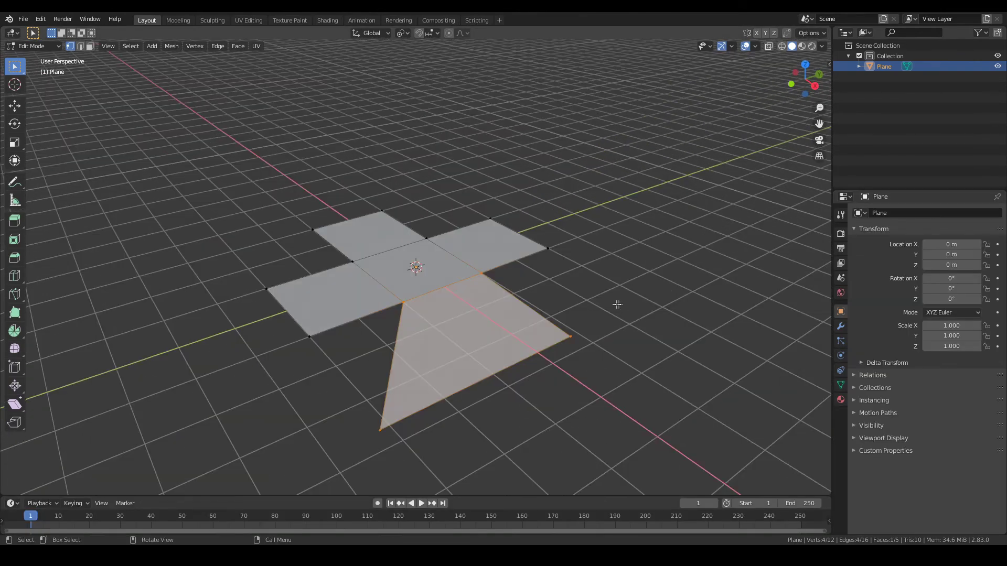
middle_click_drag(615, 302, 564, 292)
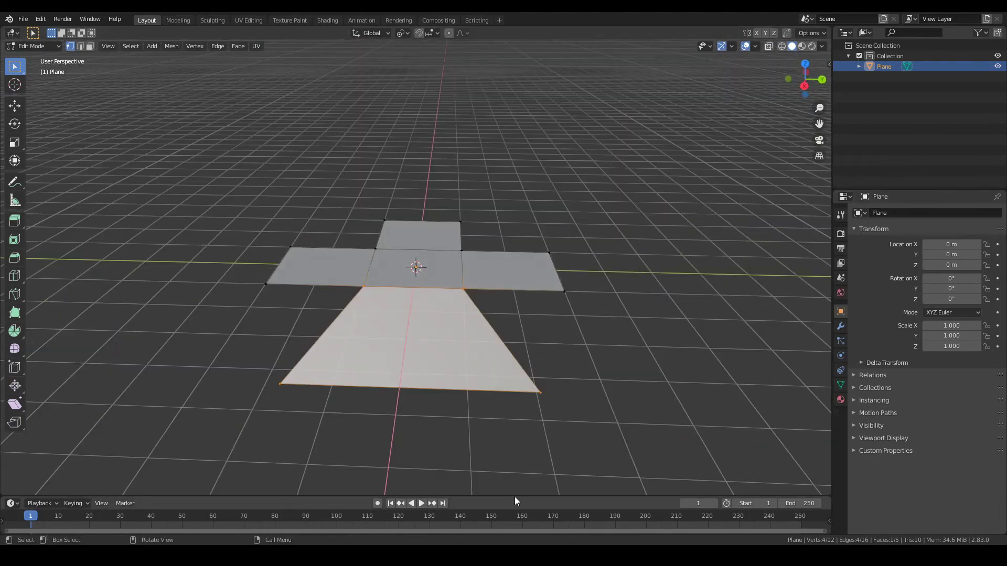
left_click_drag(515, 496, 514, 440)
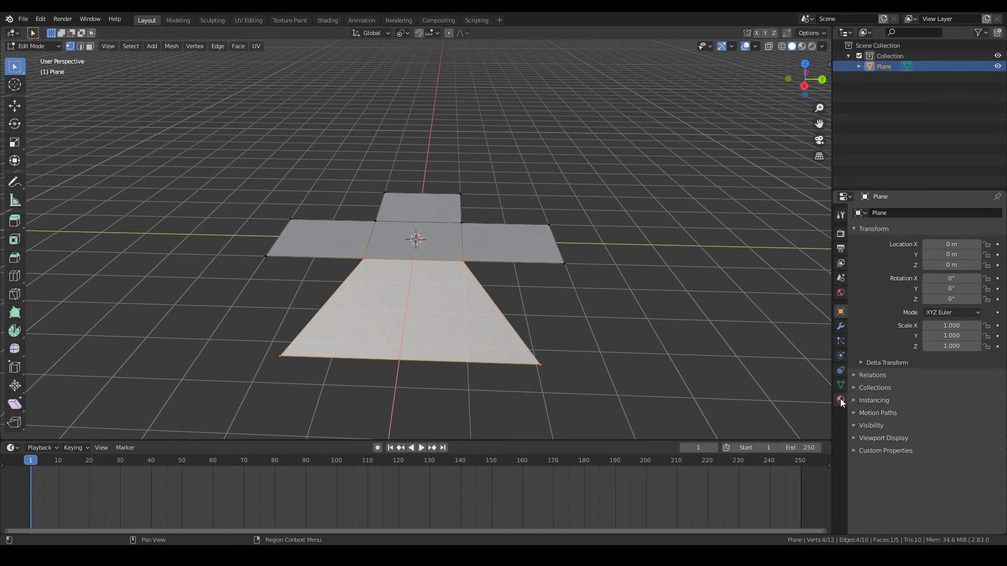
left_click(811, 46)
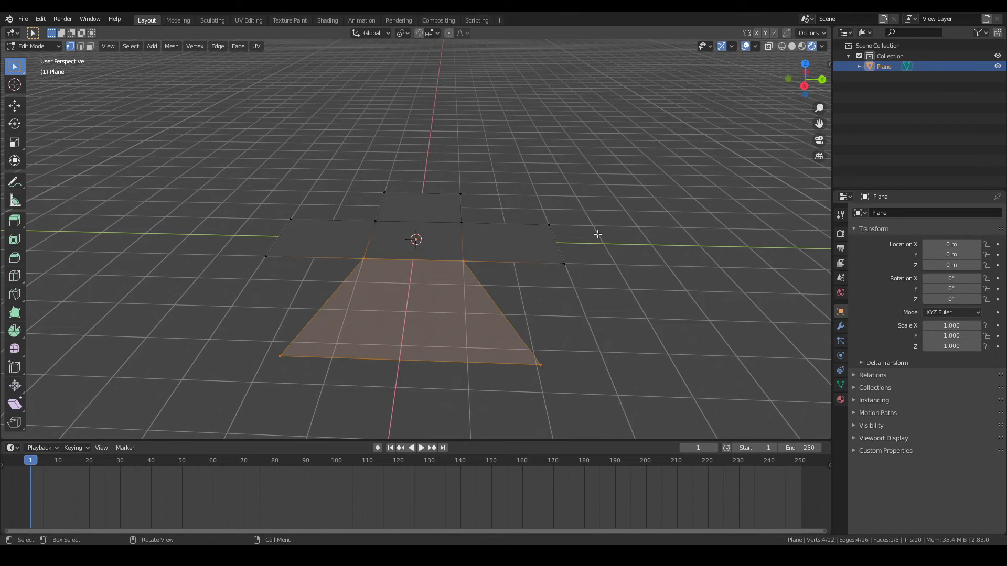
- Add a point light in Object Mode about 1.42 m above the cross and set its power to 34.6 W
key("Tab")
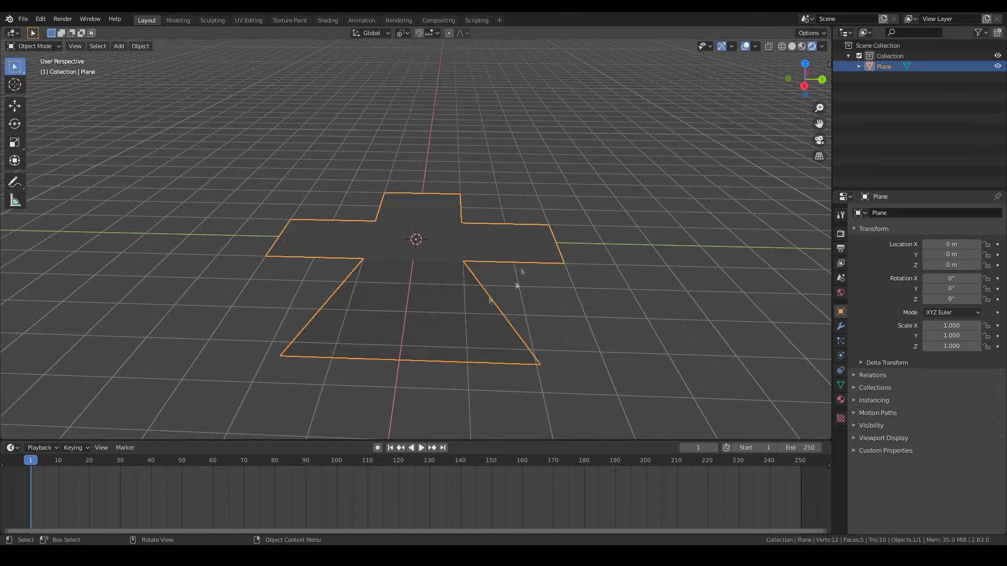
key("shift+a")
mouse_move(453, 370)
left_click(491, 367)
key("g")
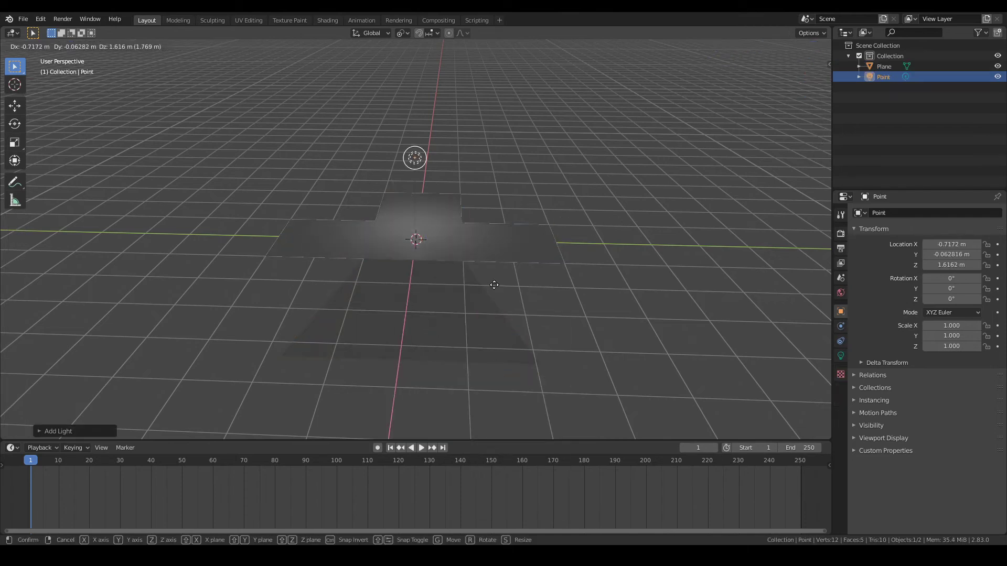
left_click(483, 295)
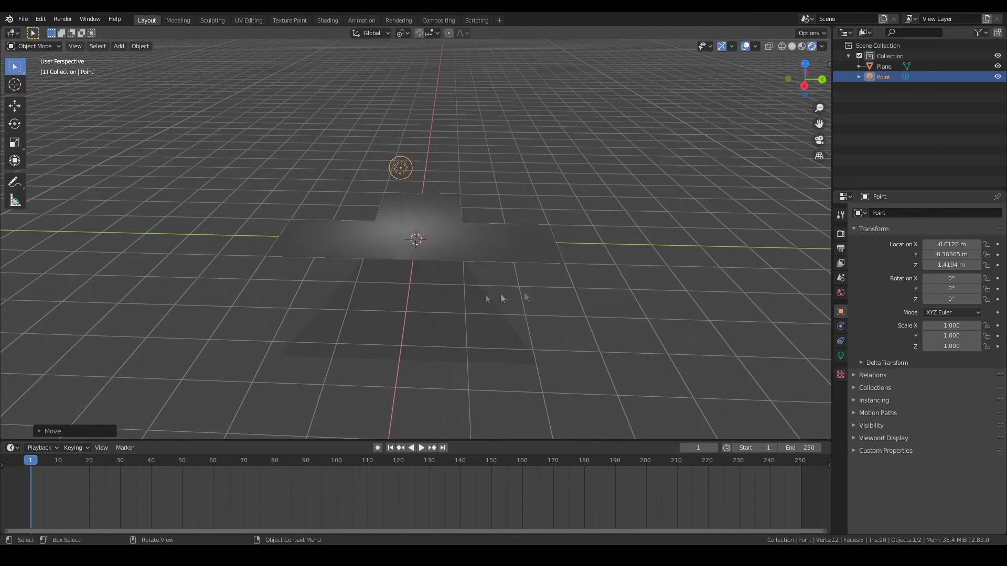
left_click(840, 358)
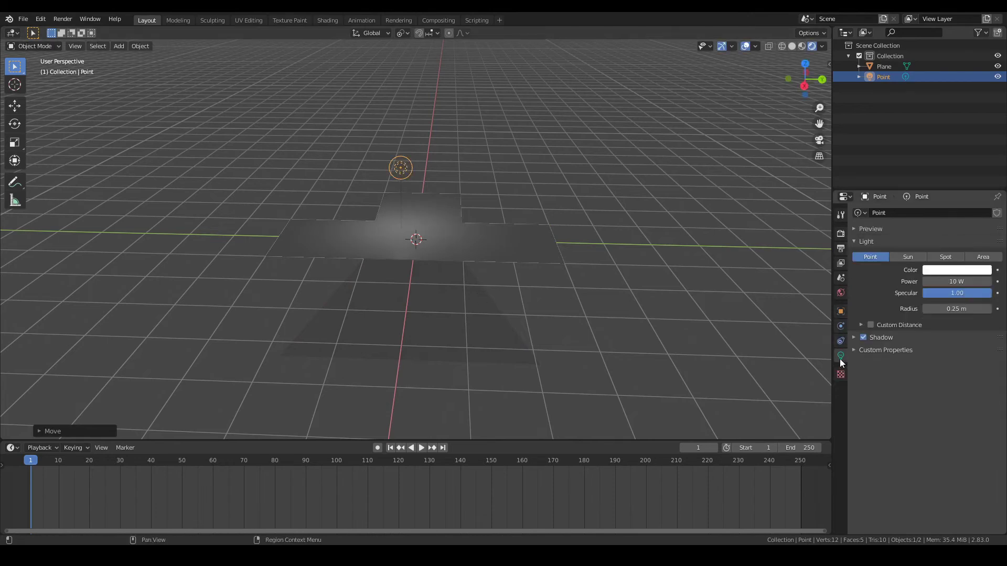
mouse_move(956, 281)
left_mouse_down()
mouse_move(1001, 281)
mouse_move(976, 282)
left_mouse_up()
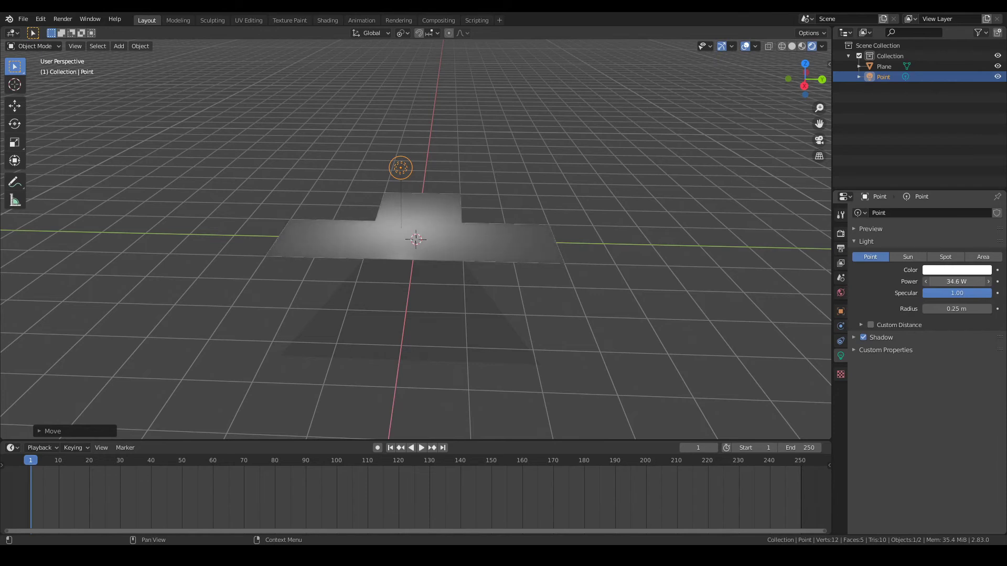
- Select the cross plane, show its material settings, and turn the enlarged timeline area into a Shader Editor
left_click(469, 239)
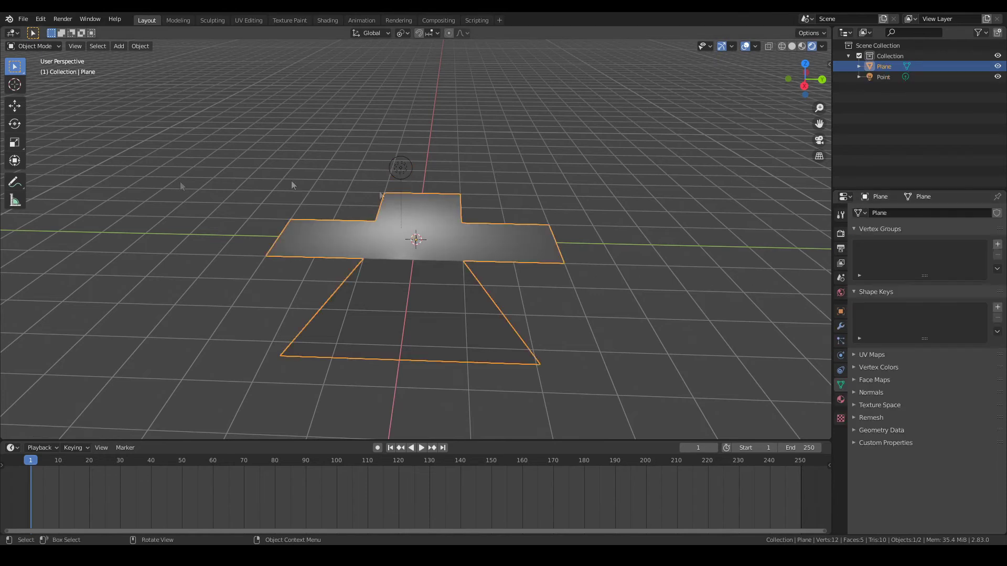
left_click(841, 400)
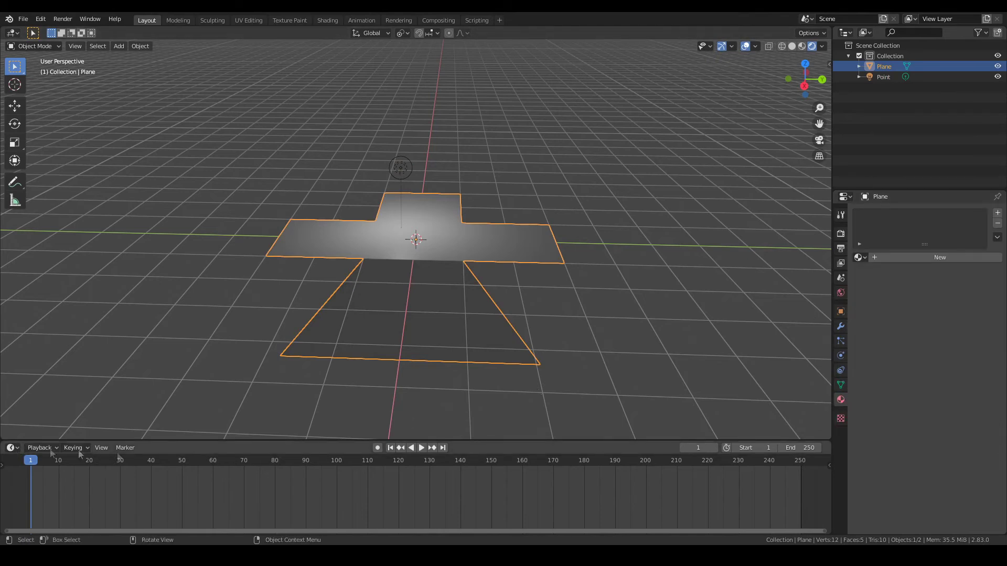
left_click_drag(207, 440, 201, 372)
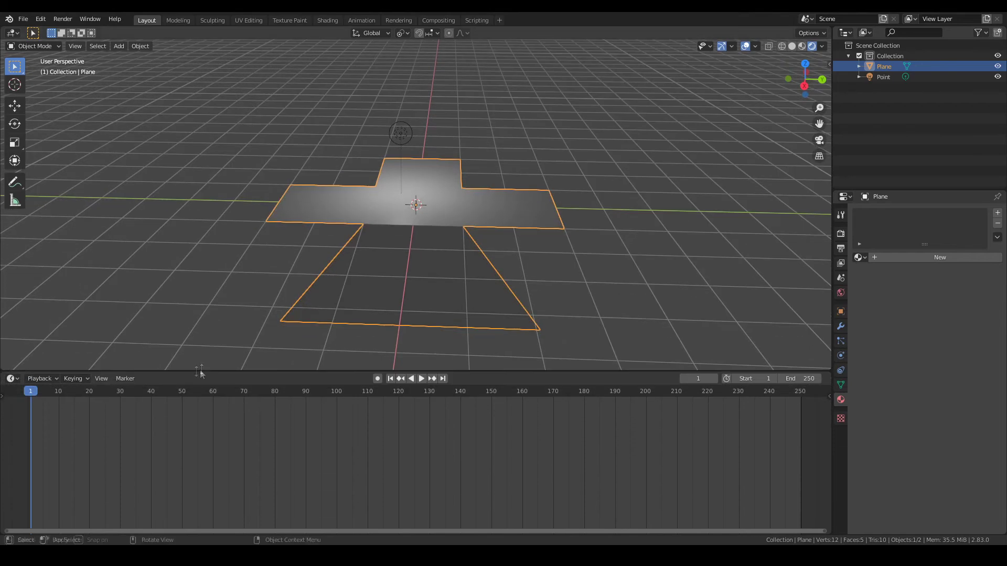
left_click(11, 379)
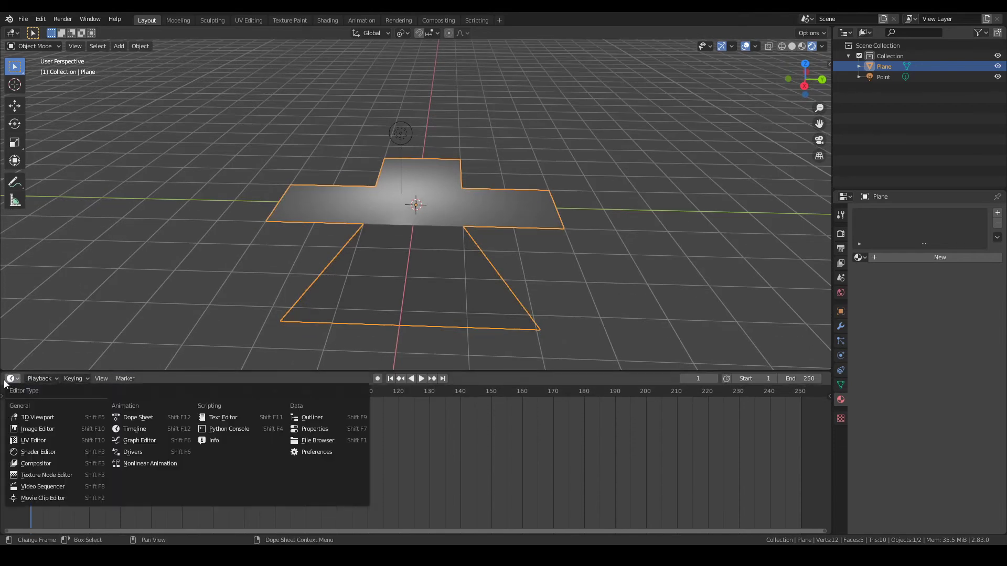
left_click(48, 452)
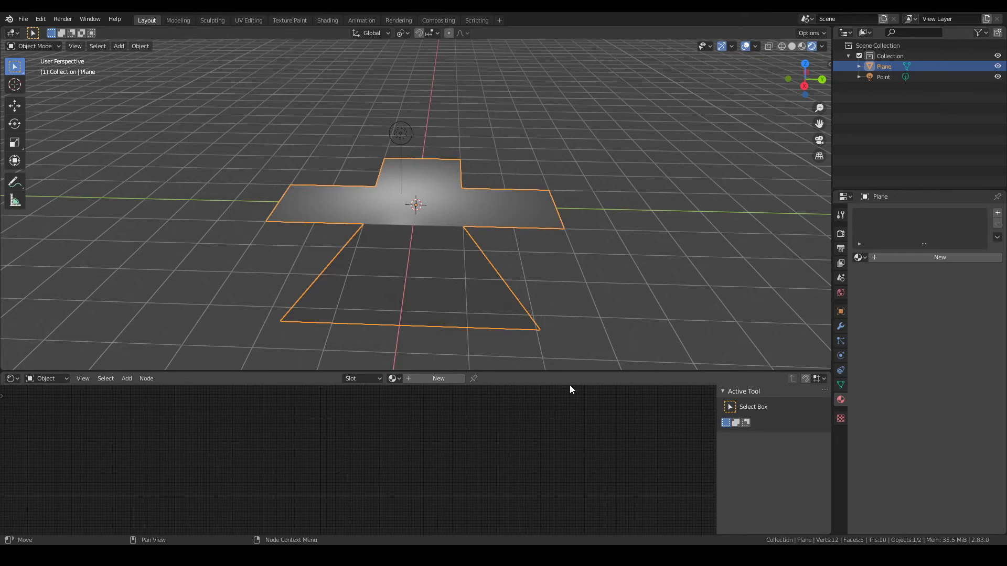
- Create a new material for the cross plane with Metallic 1.000 and Roughness 0.275
left_click(895, 257)
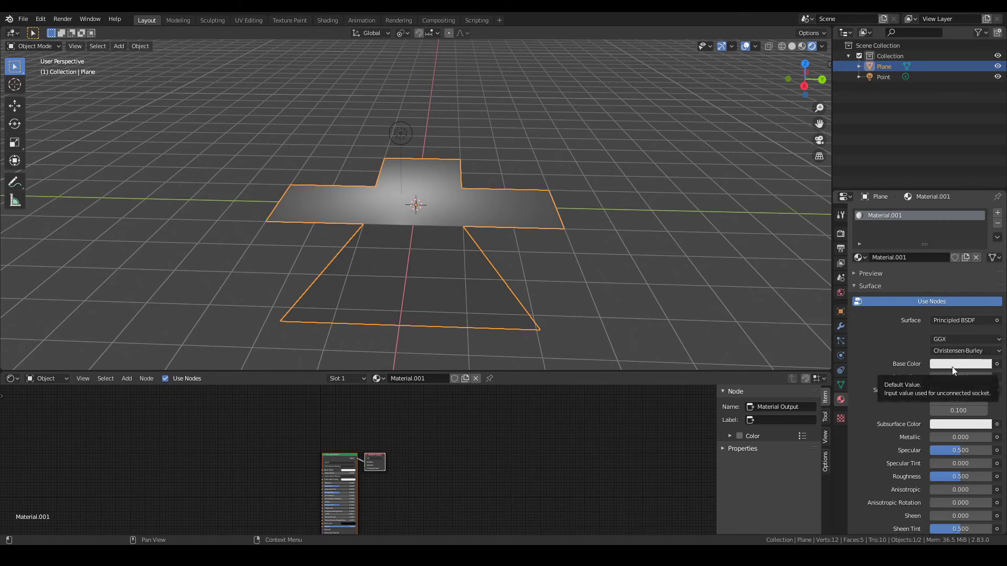
mouse_move(953, 438)
left_mouse_down()
mouse_move(991, 438)
mouse_move(976, 457)
mouse_move(919, 456)
mouse_move(946, 456)
left_mouse_up()
scroll(953, 460, "down", 1)
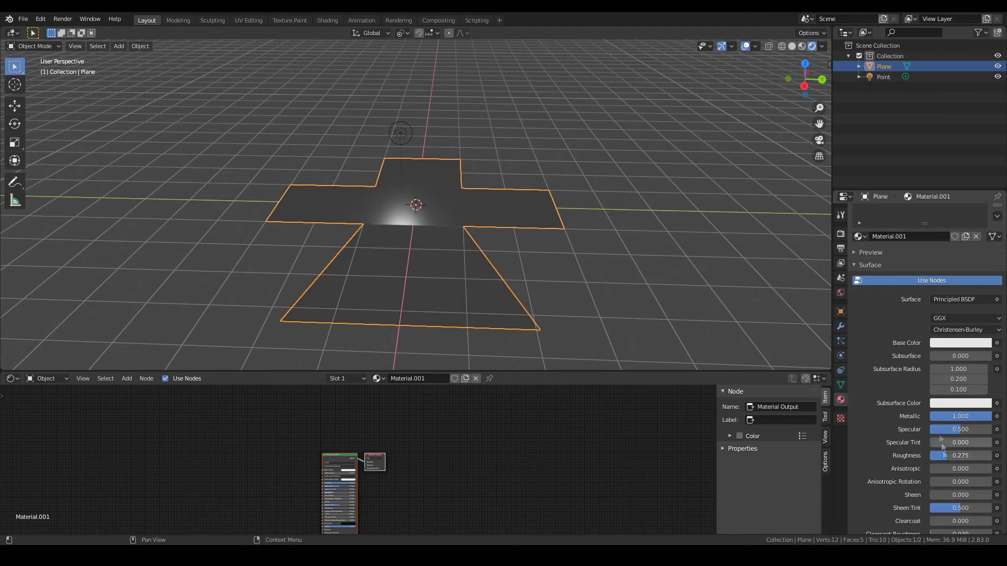
- Change the material's surface shader to Glass BSDF and check its reflection on the cross
left_click(941, 299)
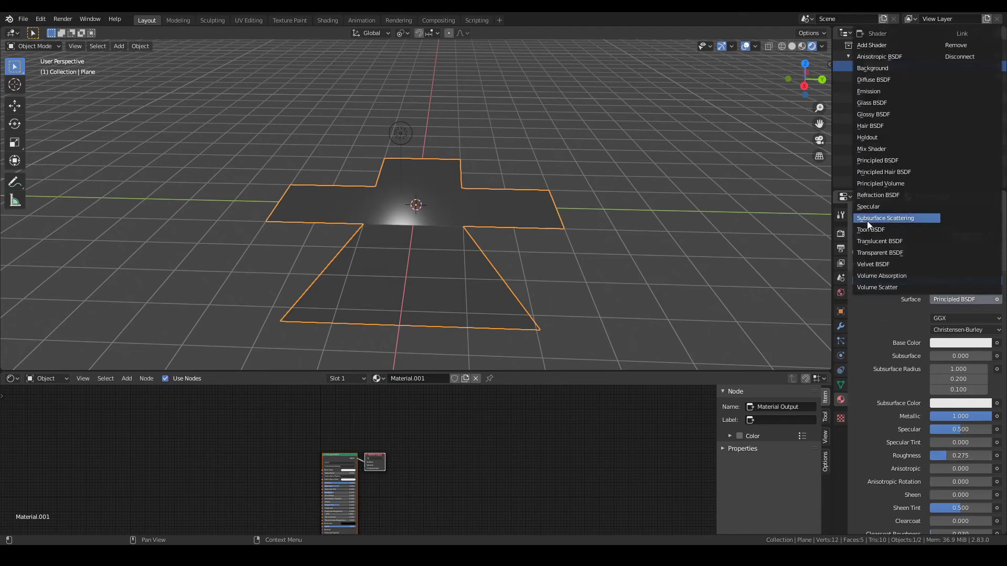
left_click(871, 104)
middle_click_drag(515, 245, 397, 297)
mouse_move(948, 348)
left_mouse_down()
mouse_move(962, 348)
mouse_move(937, 348)
left_mouse_up()
middle_click_drag(658, 288, 614, 271)
mouse_move(544, 264)
middle_mouse_down()
mouse_move(589, 288)
mouse_move(541, 276)
middle_mouse_up()
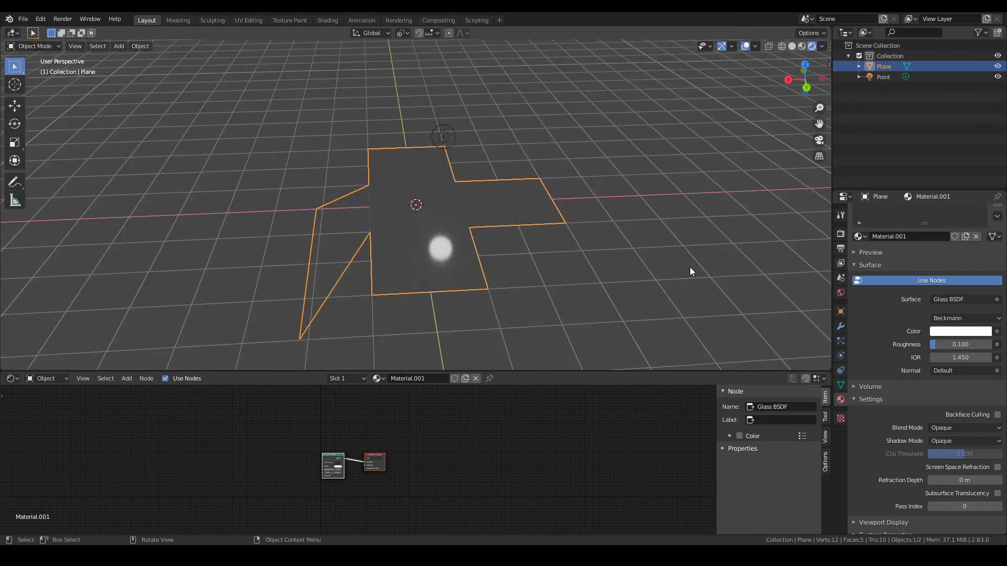
scroll(407, 486, "up", 3)
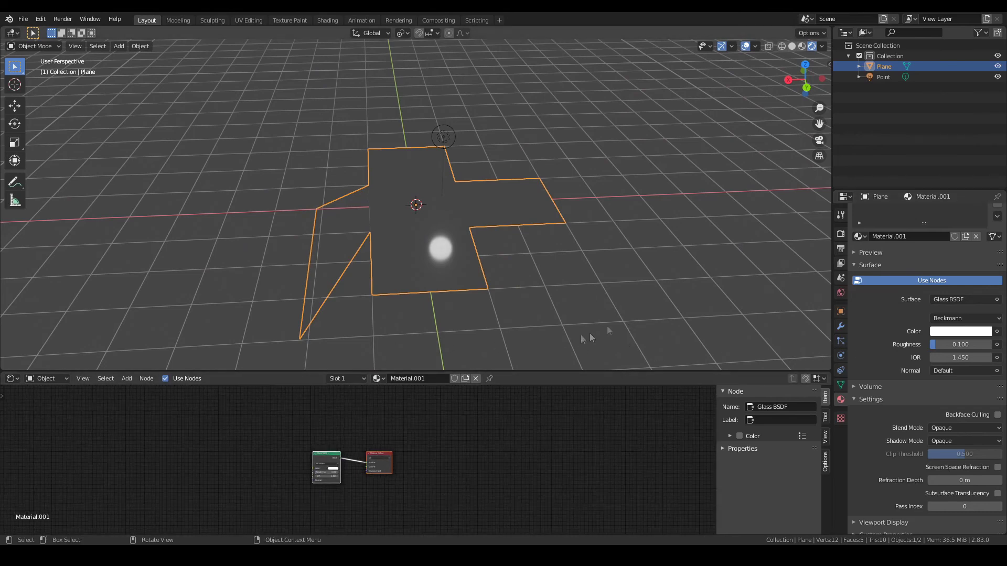
- Set the Glass BSDF color to orange-red with hue 0.034 and saturation 0.874
left_click(946, 335)
left_click_drag(933, 231, 930, 253)
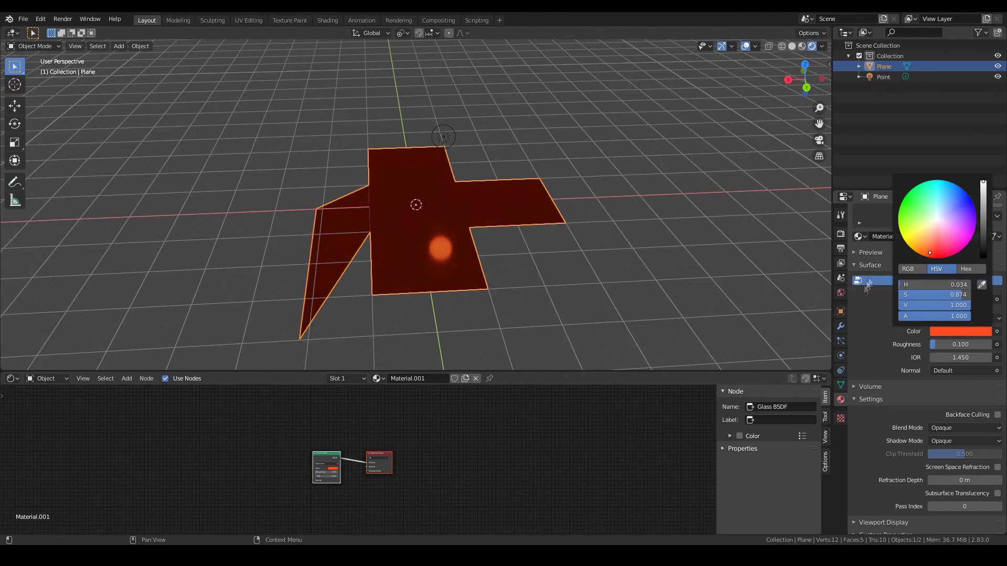
middle_click_drag(750, 289, 637, 316)
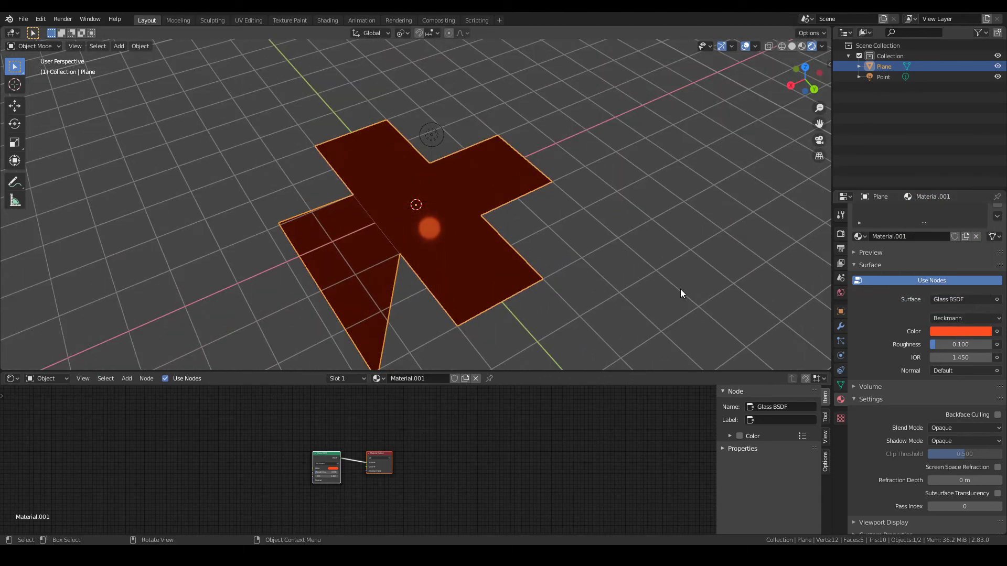
middle_click_drag(674, 259, 643, 263)
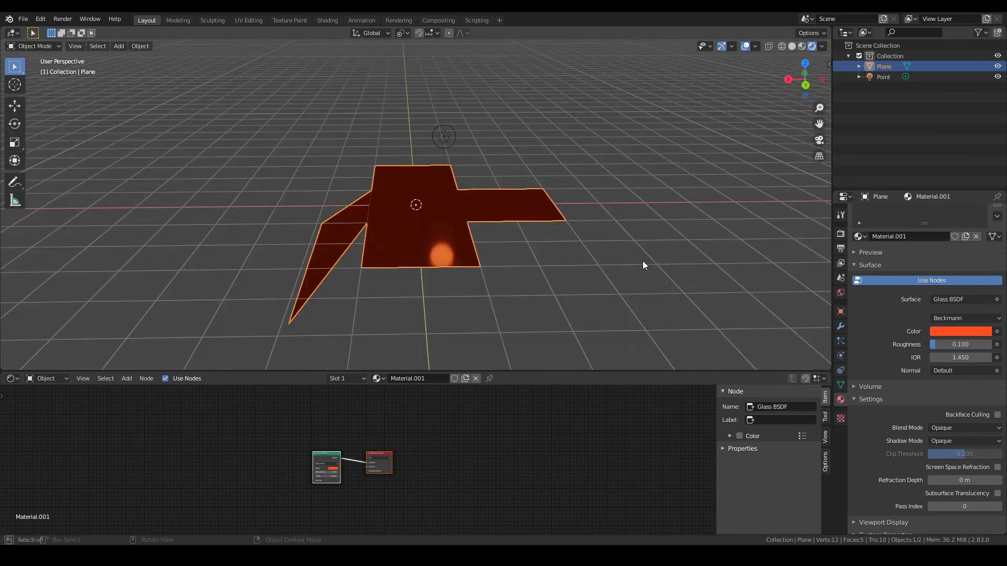
- Feed the glass color from an Image Texture using bell_park_pier.jpg
left_click(996, 332)
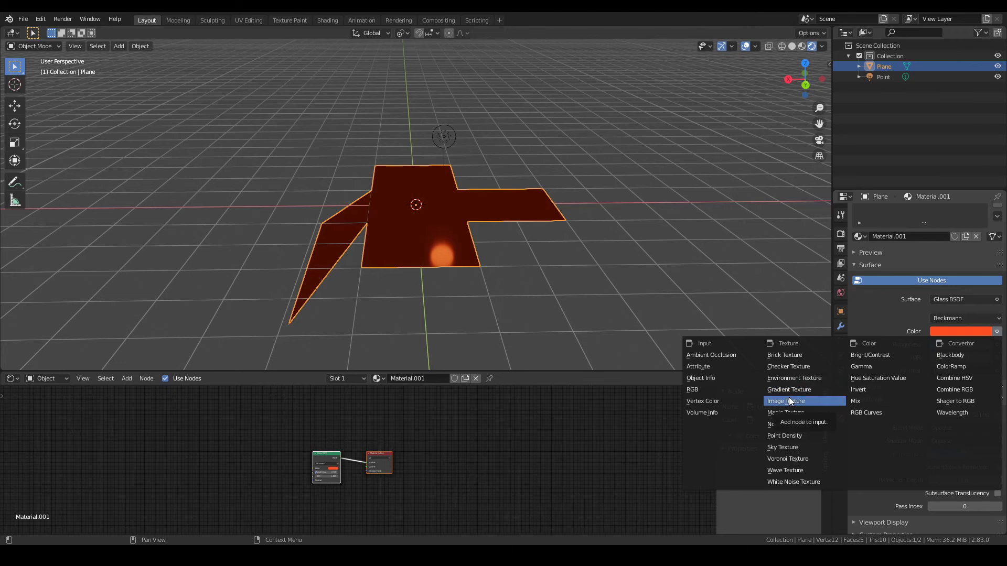
left_click(996, 332)
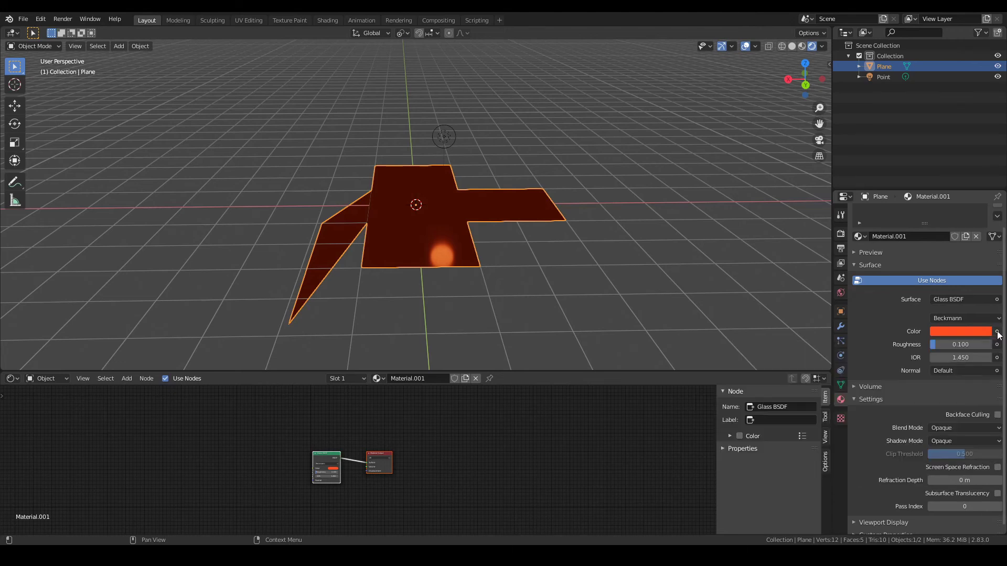
left_click(996, 332)
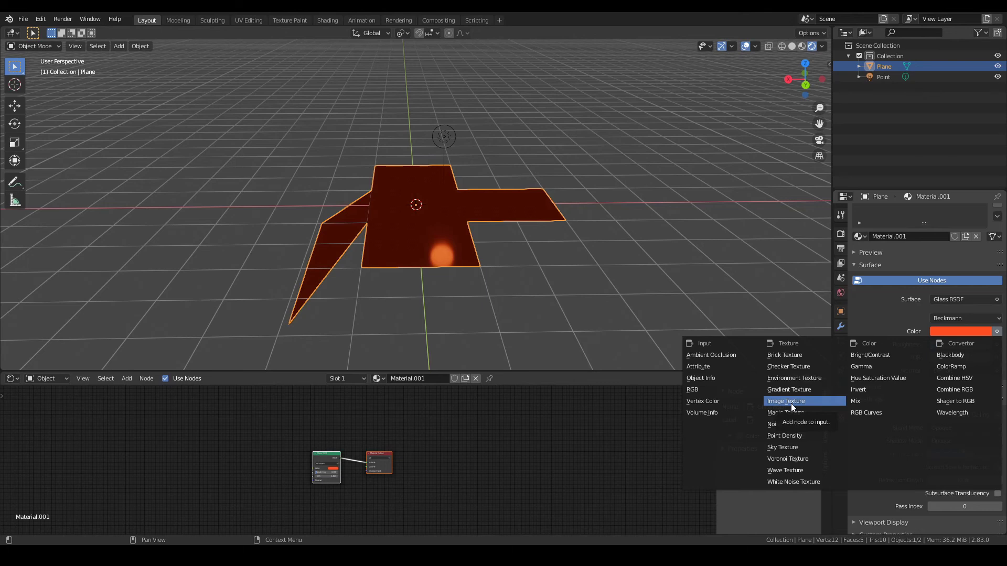
left_click(790, 402)
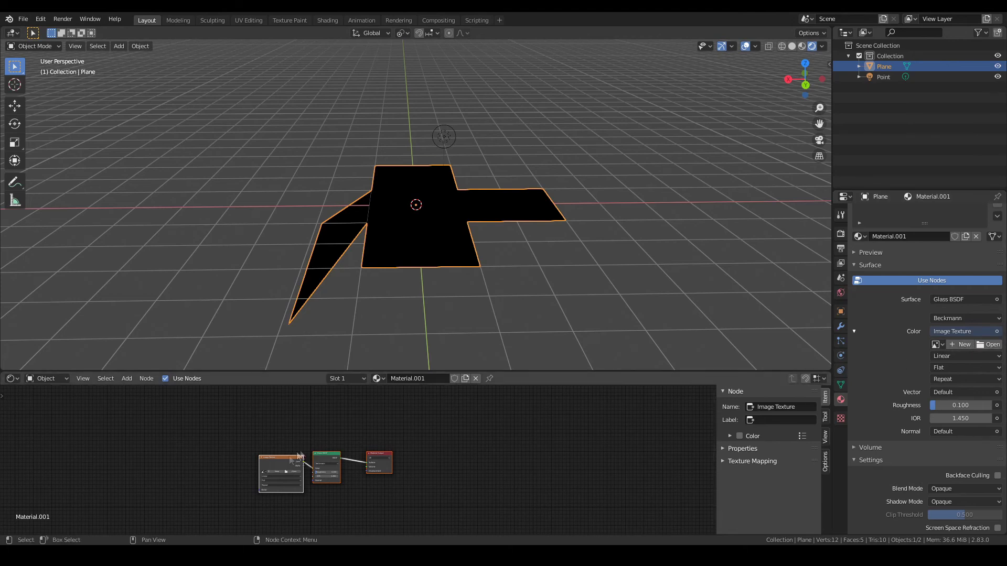
left_click_drag(275, 465, 248, 461)
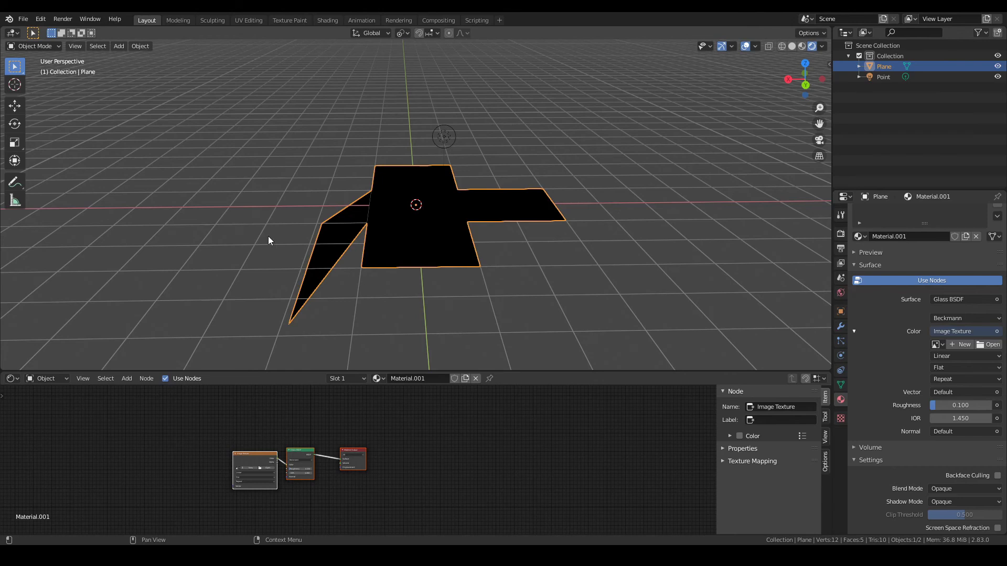
double_click(444, 294)
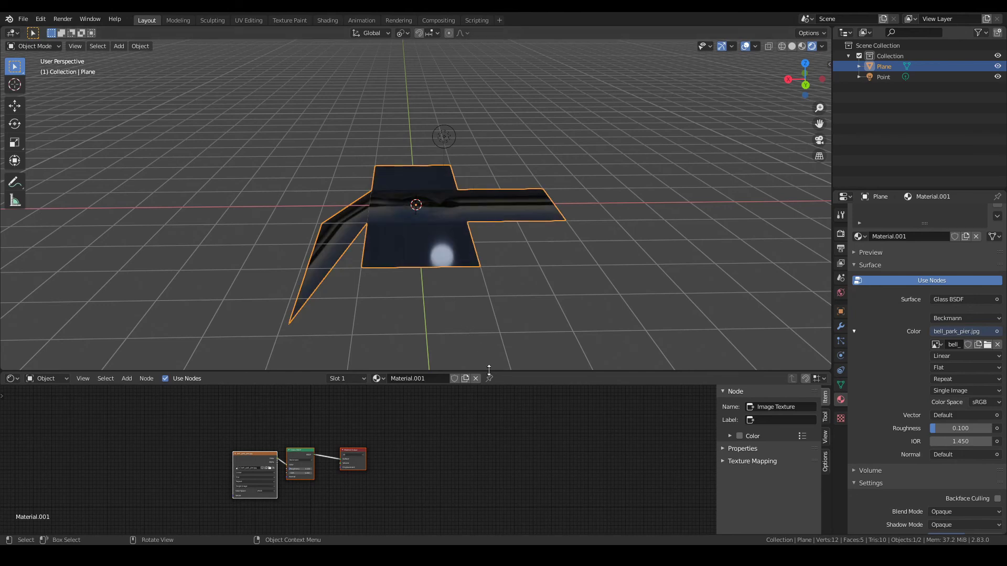
- Put the textured cross in Edit Mode and switch the Shader Editor area to the UV Editor
middle_click_drag(505, 288, 602, 312)
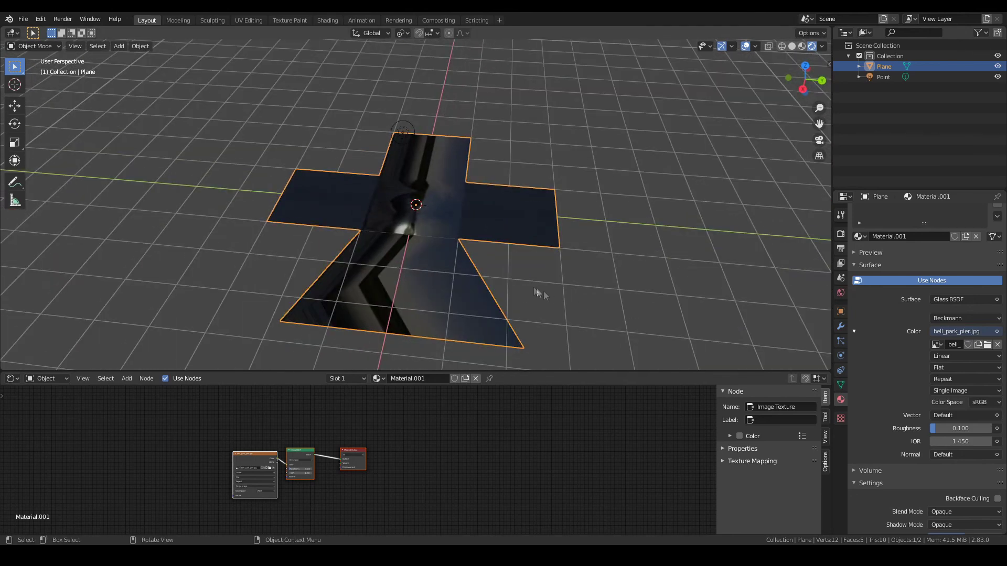
scroll(419, 244, "up", 5)
middle_click_drag(398, 241, 532, 251)
scroll(534, 254, "down", 3)
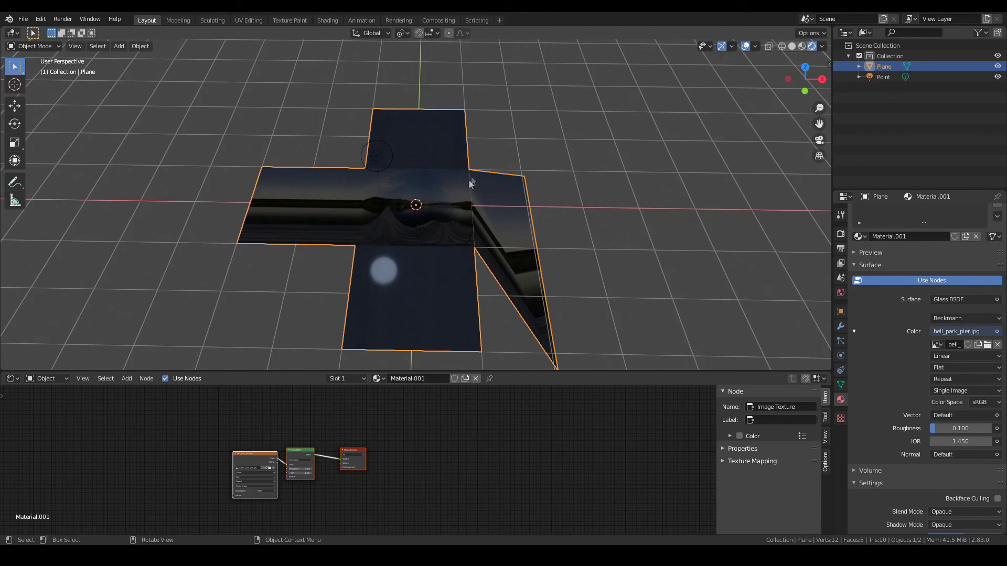
key("Tab")
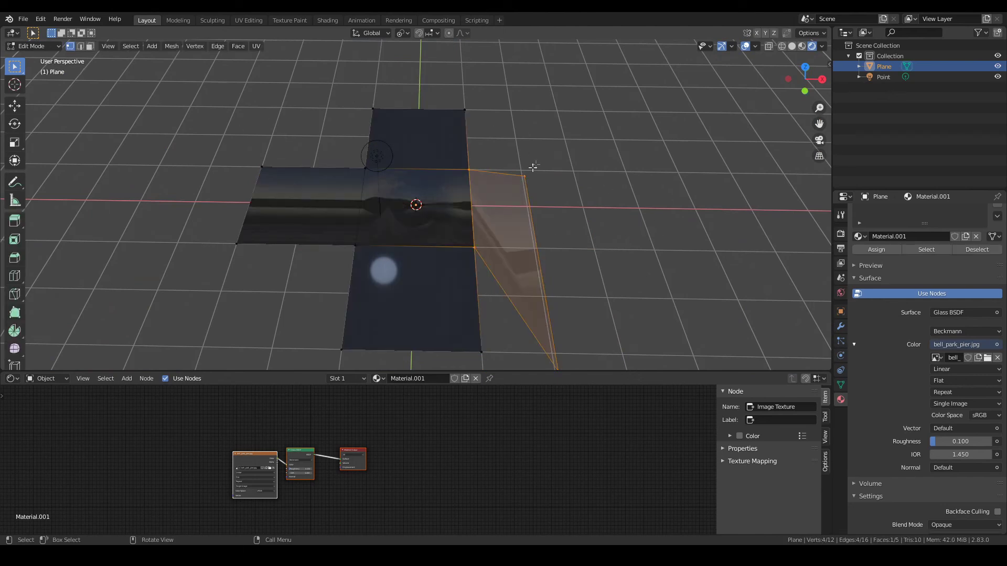
left_click(13, 379)
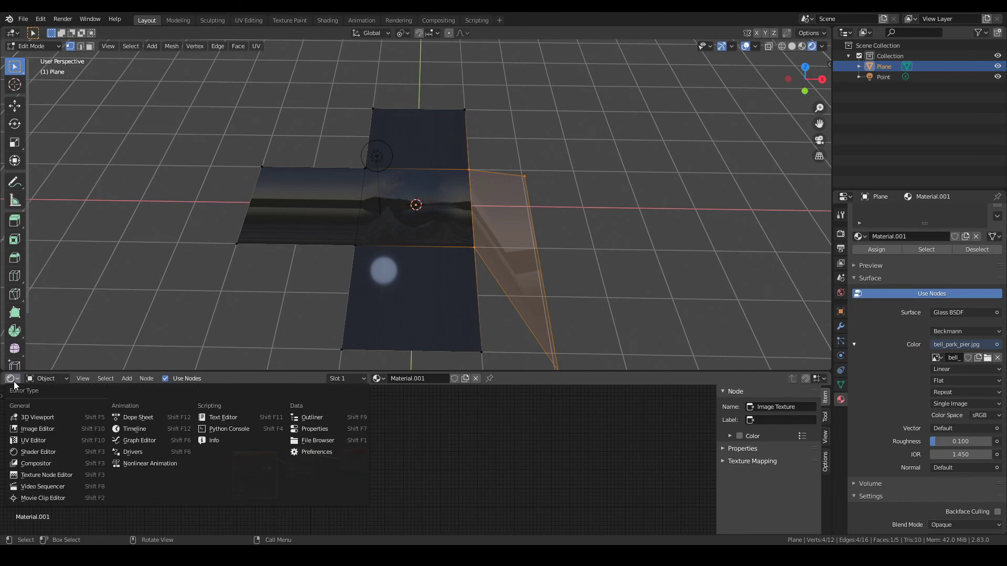
left_click(64, 441)
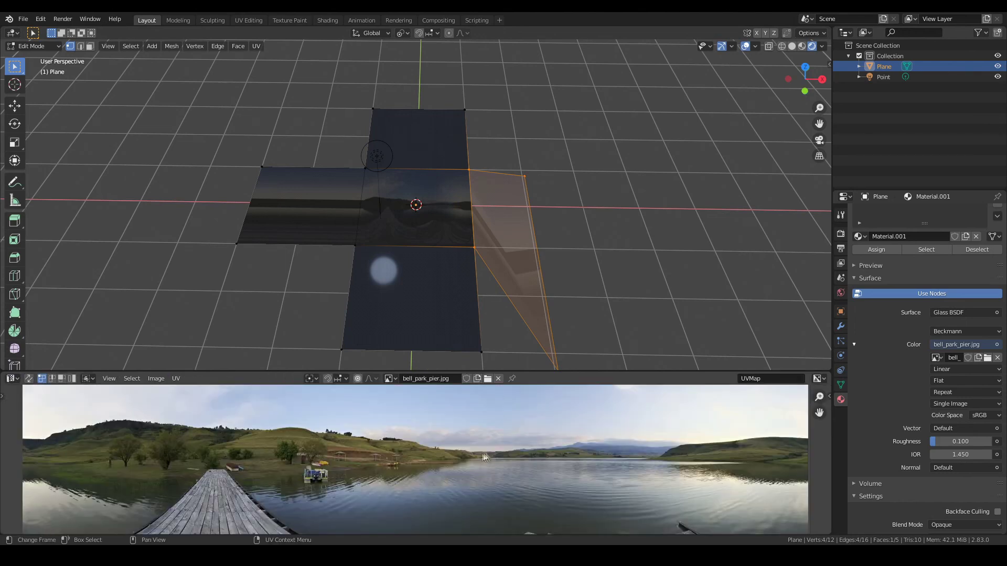
scroll(496, 476, "down", 2)
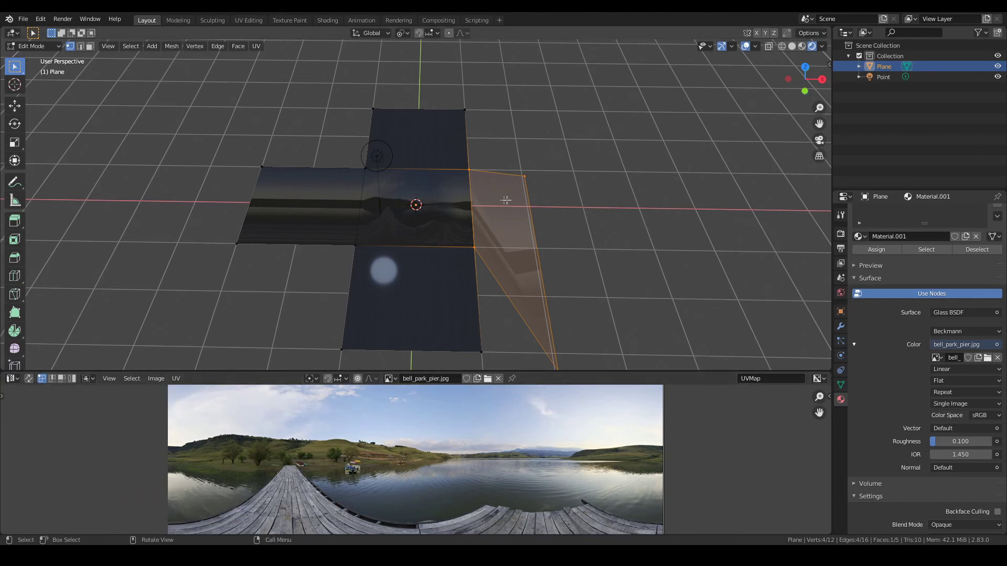
- Unwrap all faces of the cross with Smart UV Project, using an angle limit of 66.00 and zero island margin
key("a")
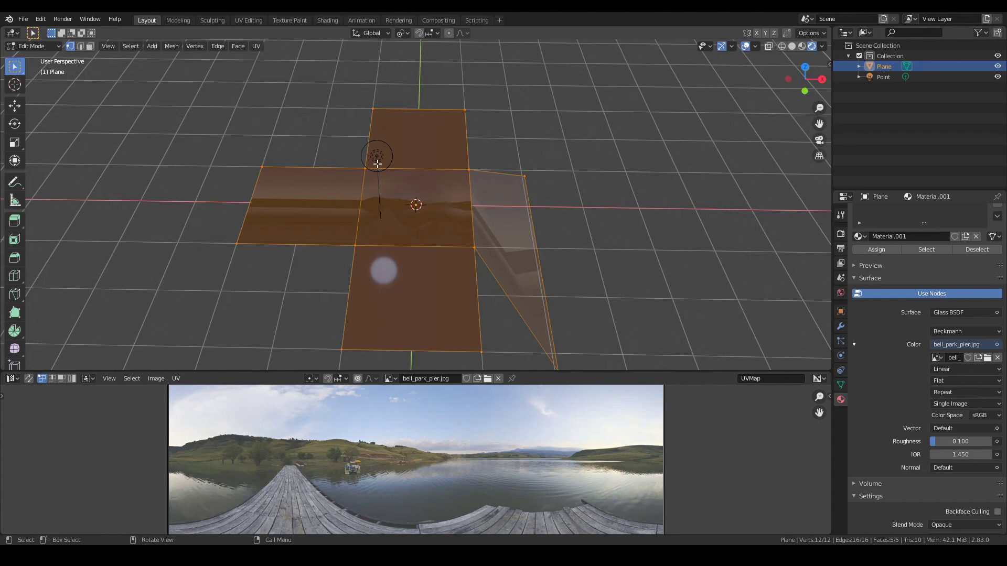
key("u")
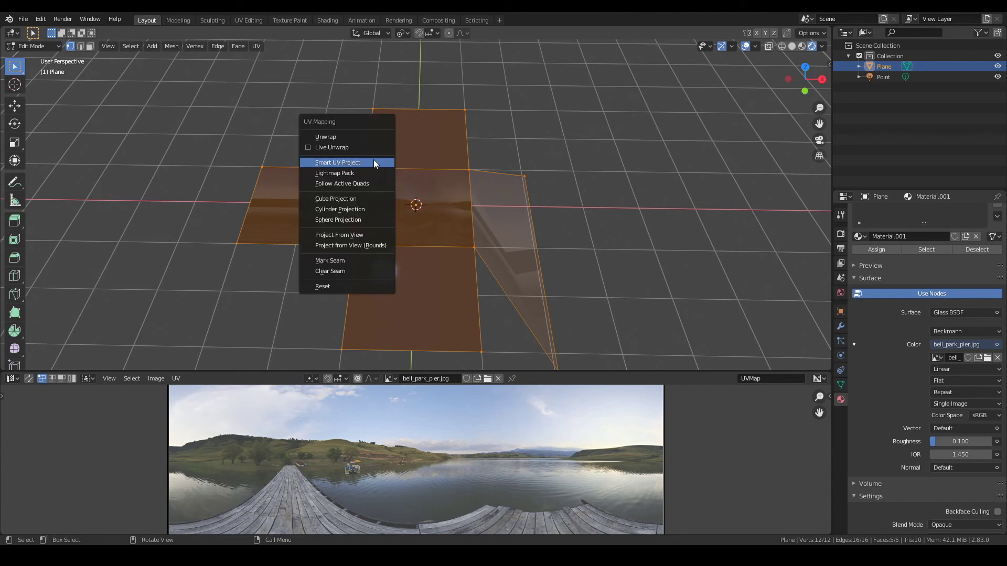
left_click(329, 165)
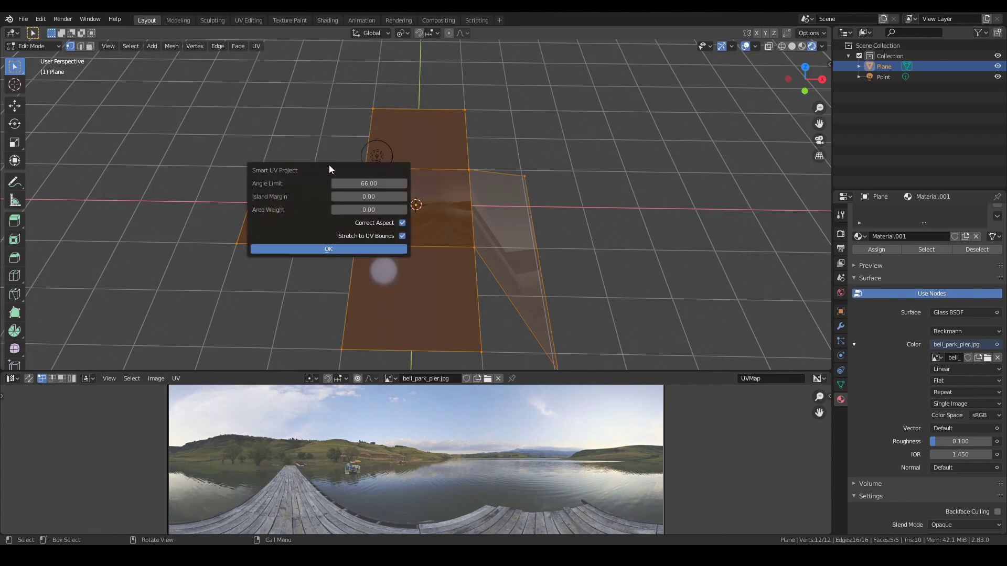
left_click(345, 247)
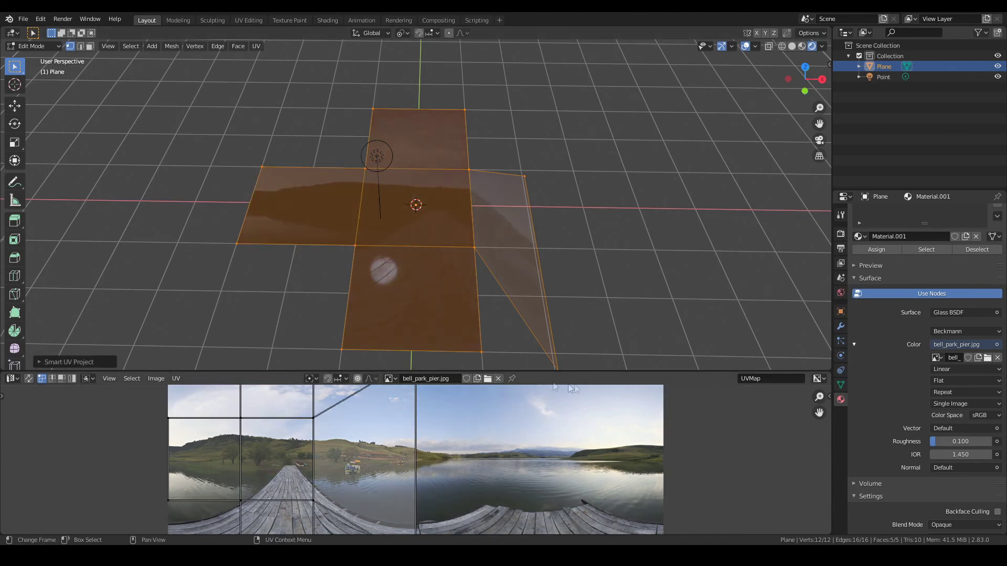
- Enlarge the UV Editor and scale the flared face's outer UV edge to about 0.39 so it lines up with the neighbouring faces
left_click_drag(572, 372, 563, 207)
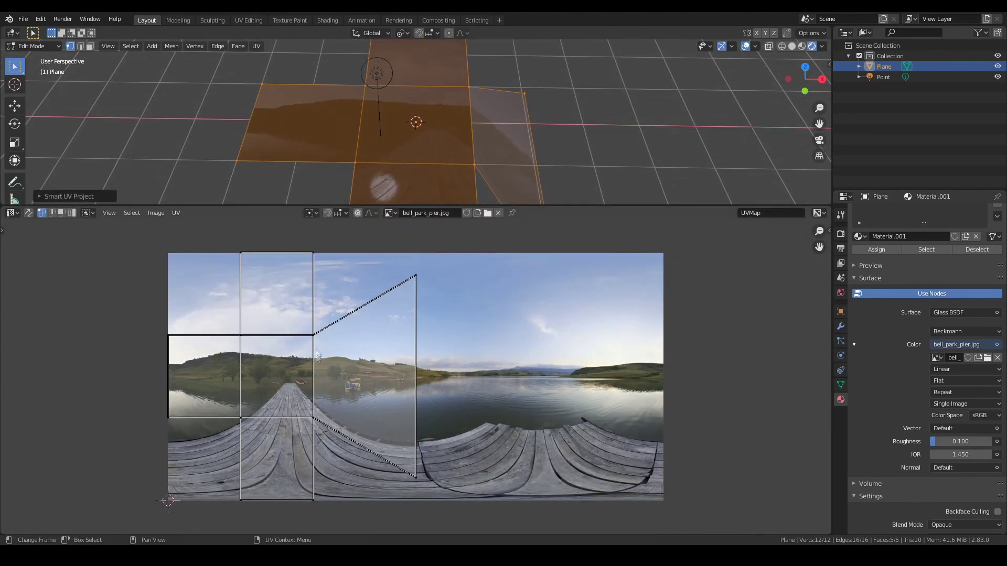
left_click_drag(410, 268, 434, 506)
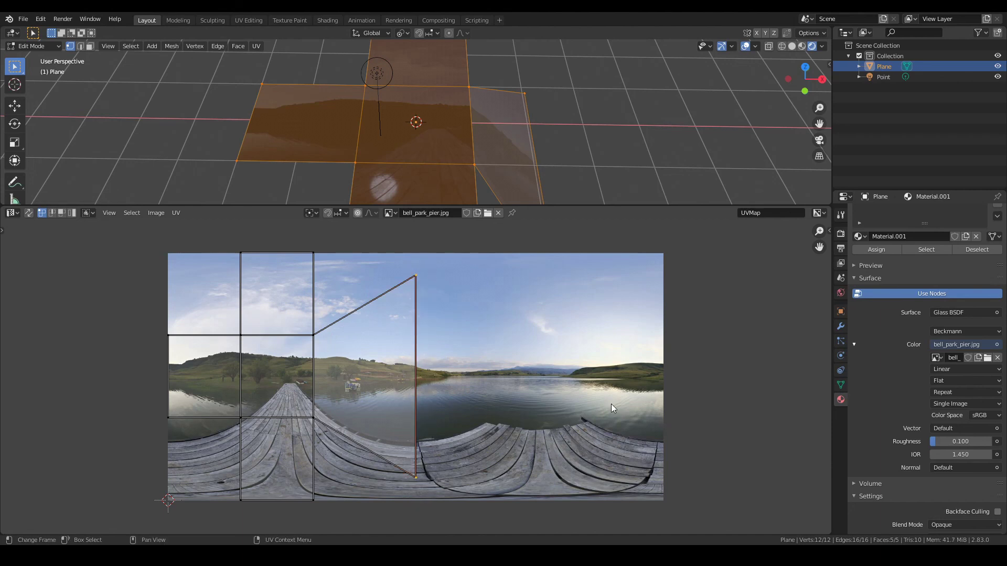
key("s")
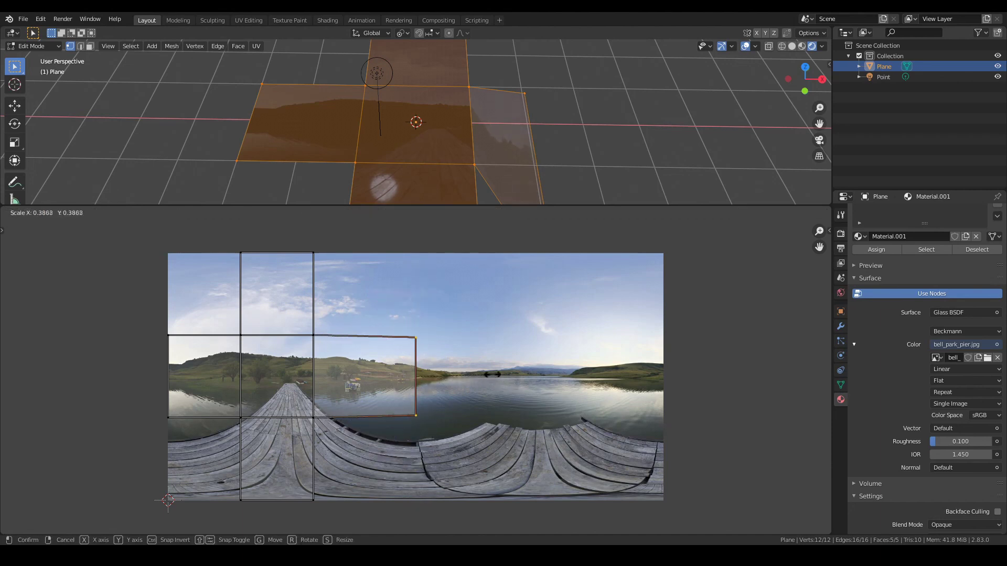
left_click(510, 366)
- Return to Object Mode and set the glass material's Roughness to 0.750 and IOR to 396.050
middle_click_drag(655, 123, 819, 195)
key("Tab")
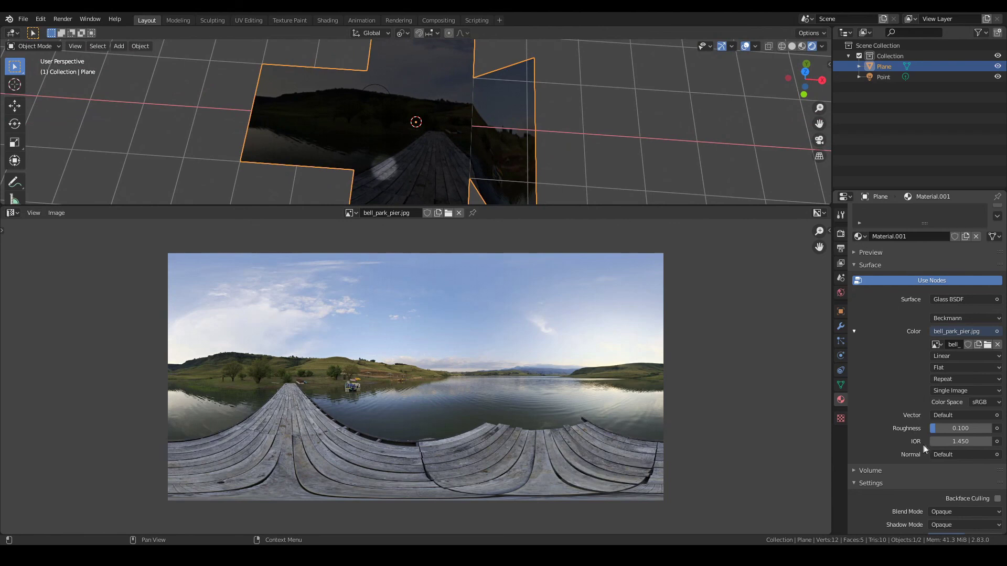
mouse_move(933, 431)
left_mouse_down()
mouse_move(978, 428)
mouse_move(978, 441)
mouse_move(1003, 442)
left_mouse_up()
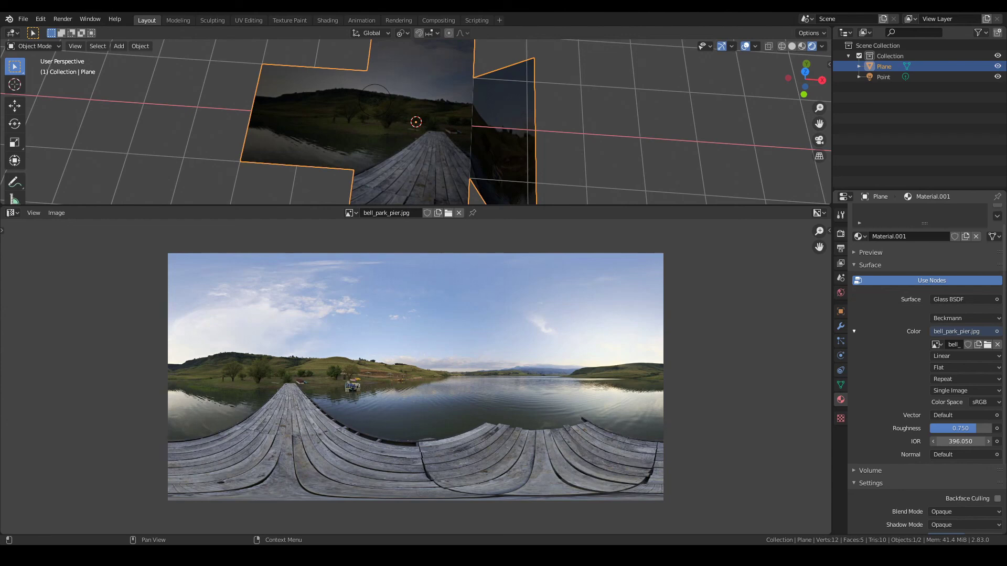
- Examine the pier image on the cross up close and from several angles
middle_click_drag(580, 126, 451, 137)
scroll(451, 137, "up", 8)
scroll(452, 137, "down", 5)
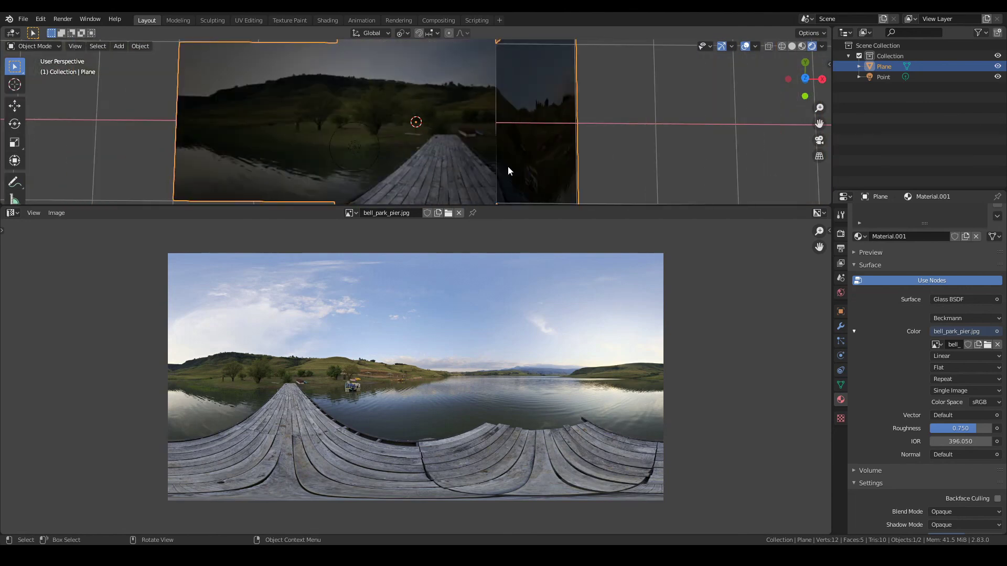
scroll(507, 166, "down", 3)
middle_click_drag(502, 161, 433, 71)
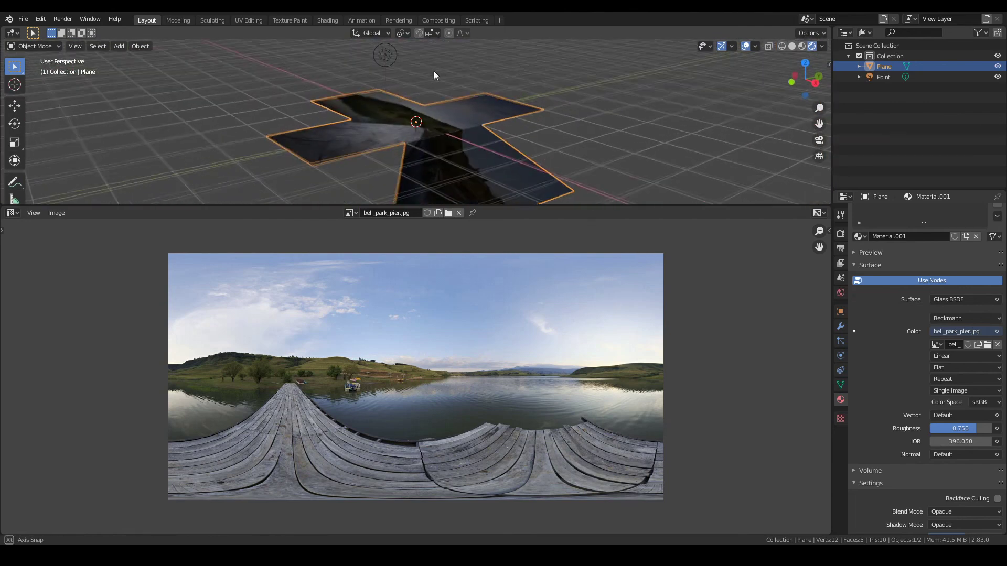
scroll(580, 152, "down", 3)
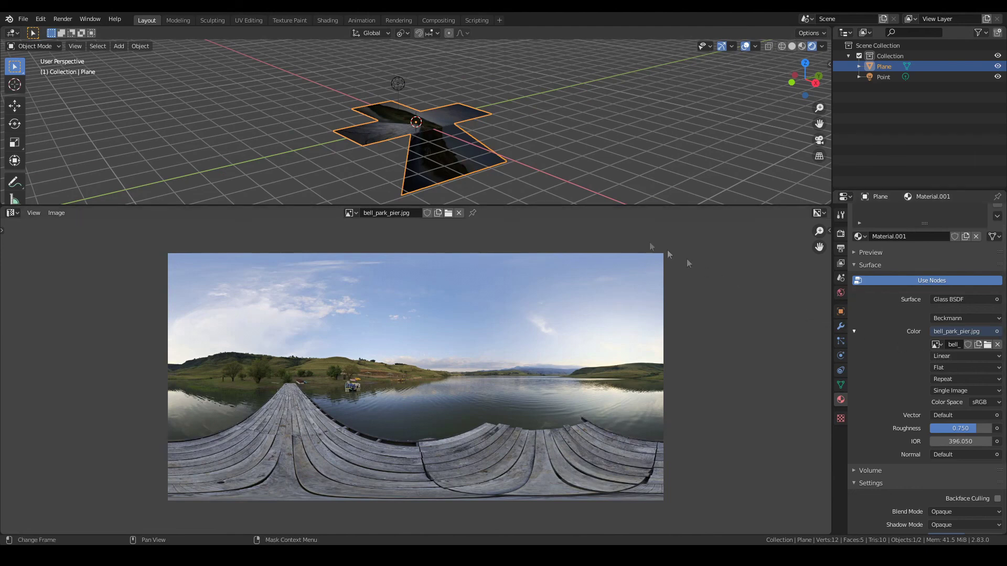
middle_click_drag(438, 131, 494, 149)
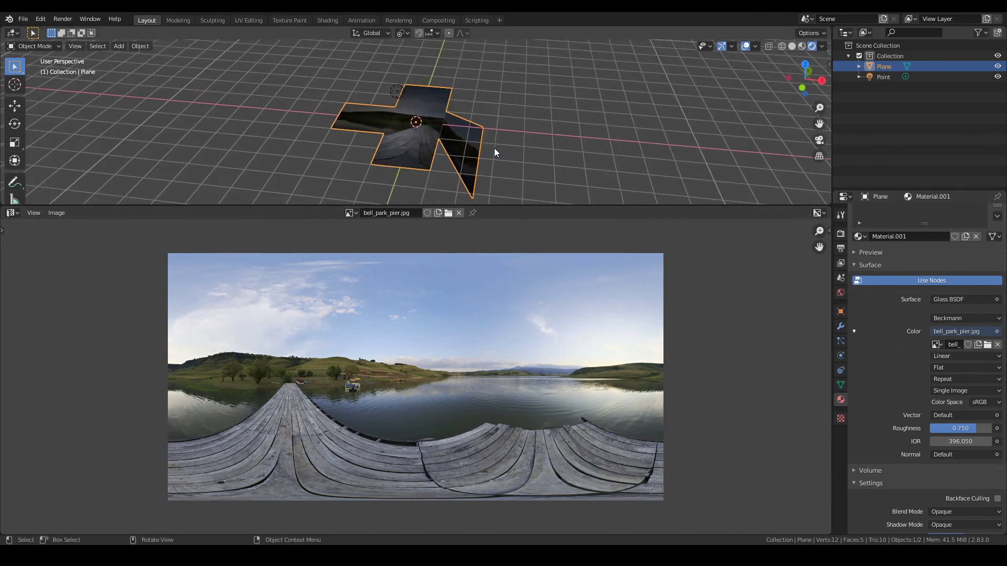